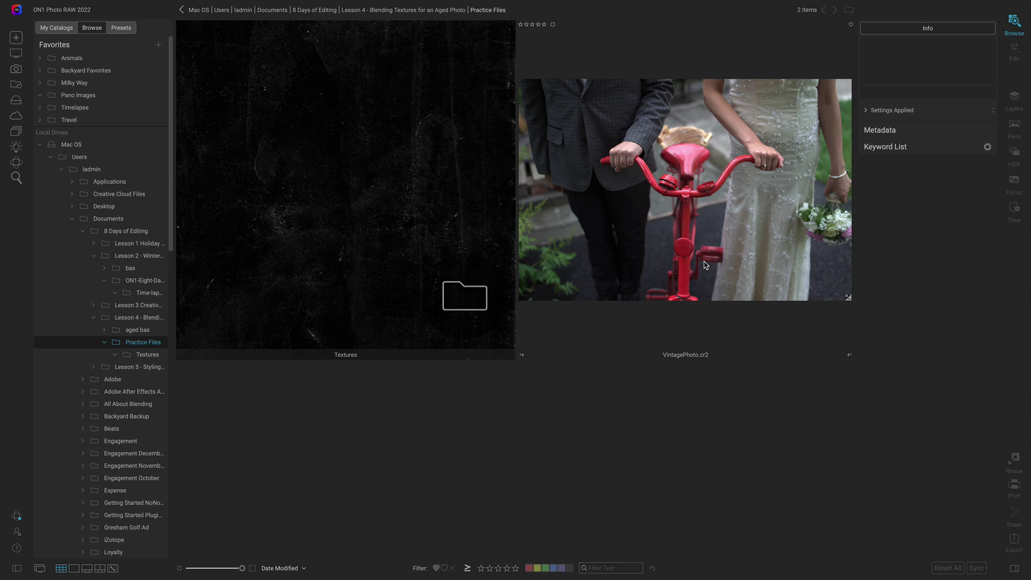
# Preview the three Vintage textures, then select VintagePhoto.cr2 back in Practice Files
pyautogui.doubleClick(395, 147)
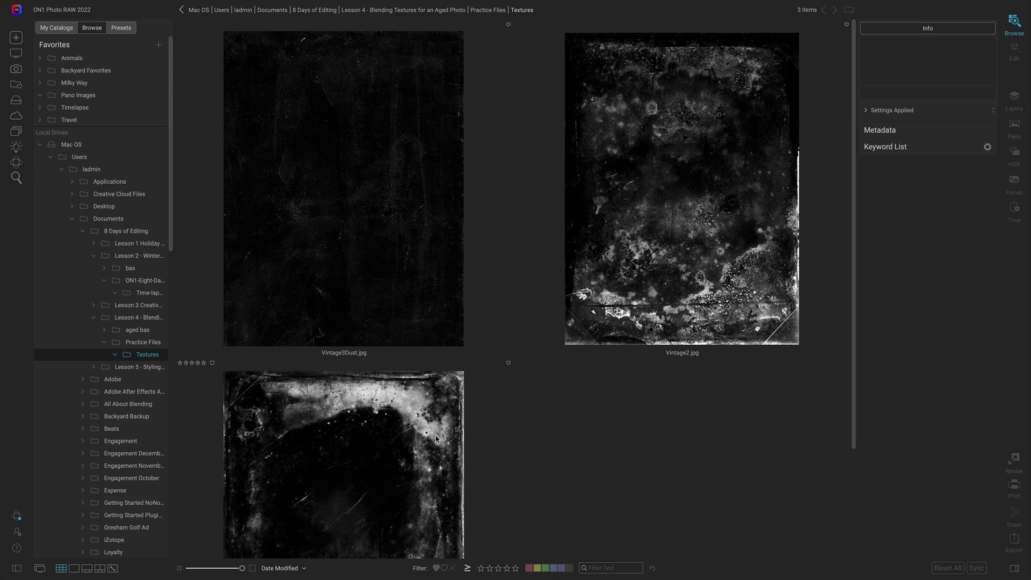
pyautogui.scroll(-3, 725, 236)
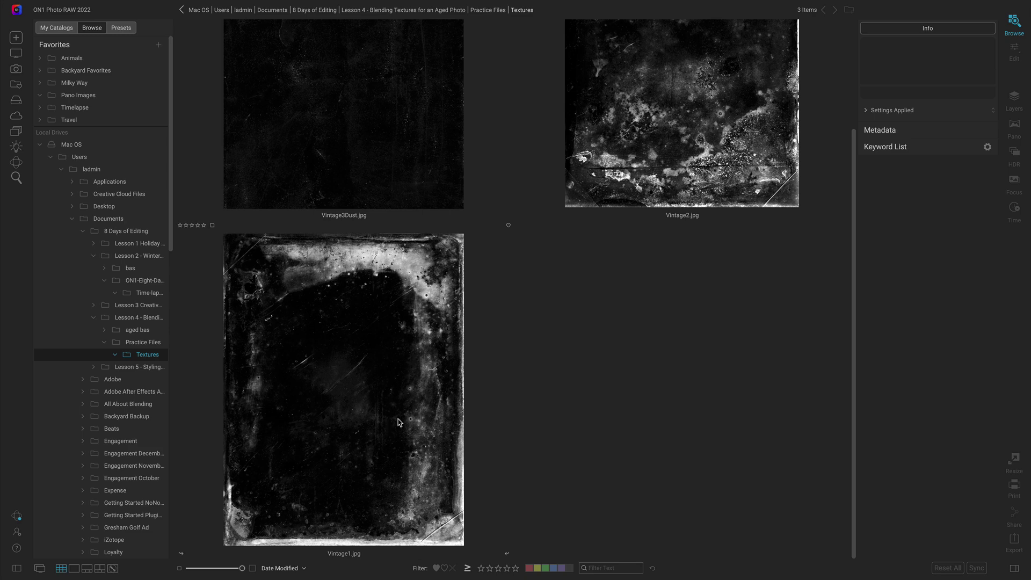
pyautogui.scroll(3, 668, 378)
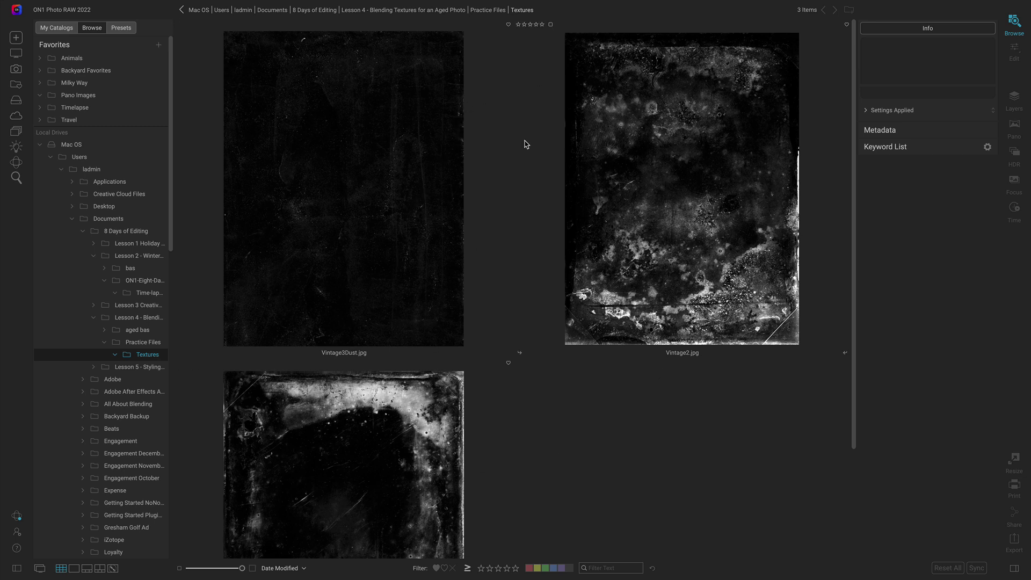
pyautogui.click(501, 10)
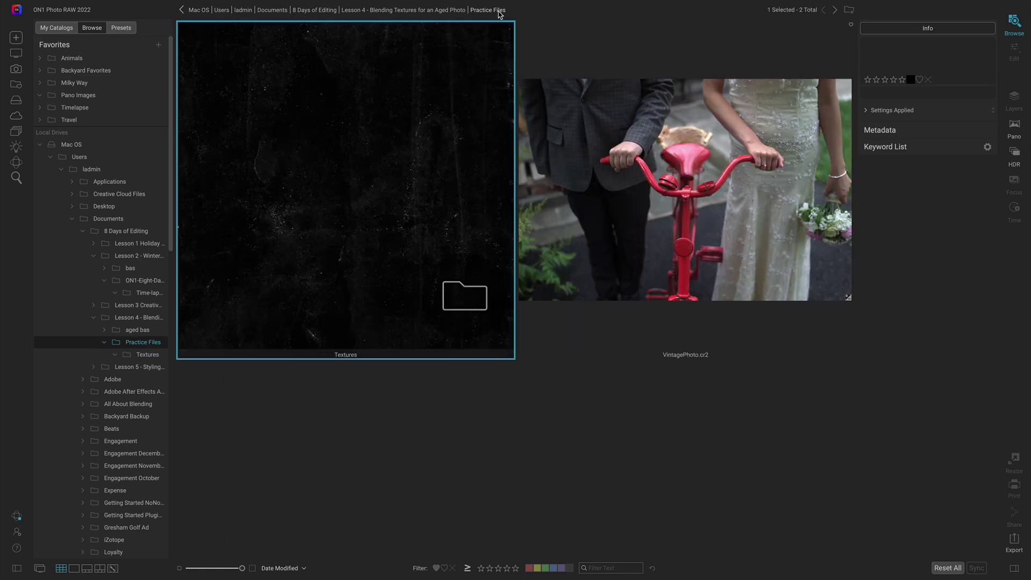
pyautogui.click(683, 209)
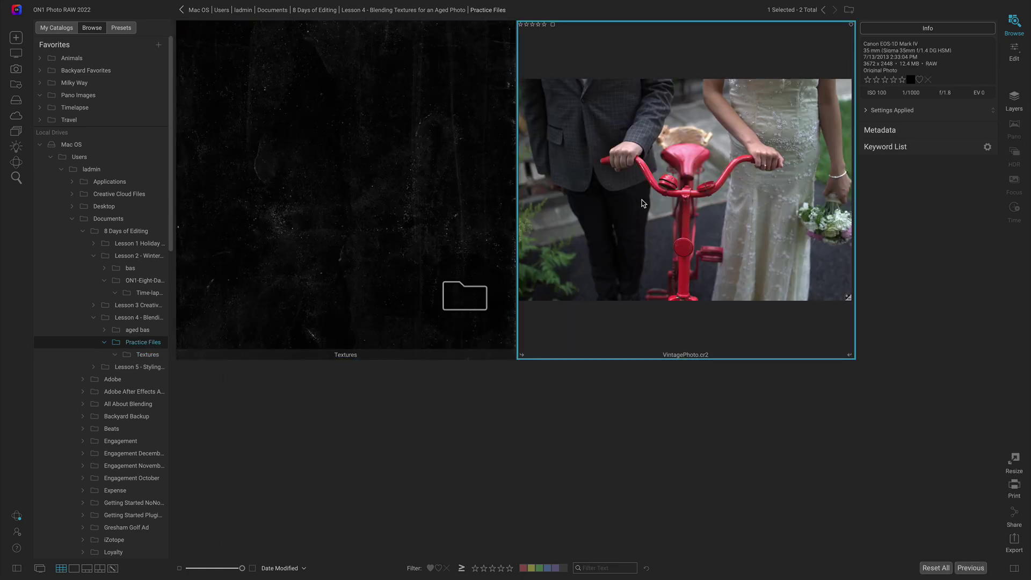
# Open VintagePhoto.cr2 for editing in Develop and raise its Contrast
pyautogui.click(1014, 58)
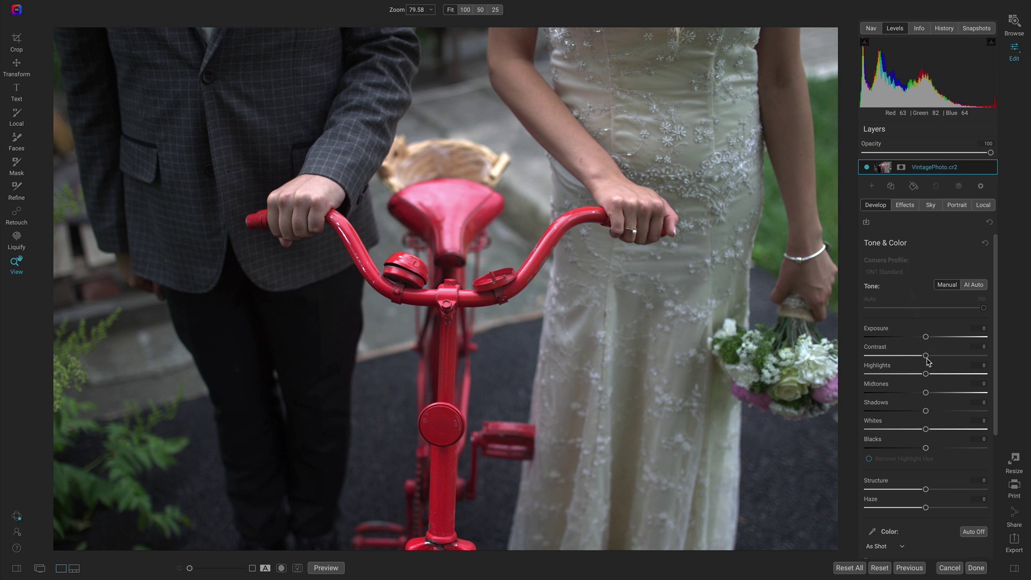
pyautogui.moveTo(926, 356); pyautogui.dragTo(941, 359)
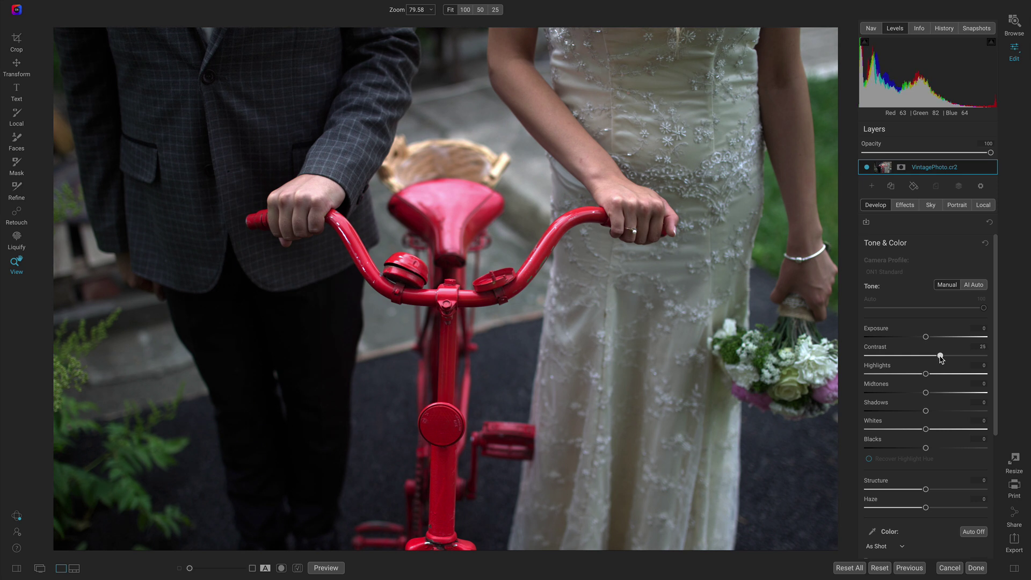
# Add a Textures filter in Effects, which applies Walls Cool Concrete in Subtle mode at 80 opacity
pyautogui.click(905, 207)
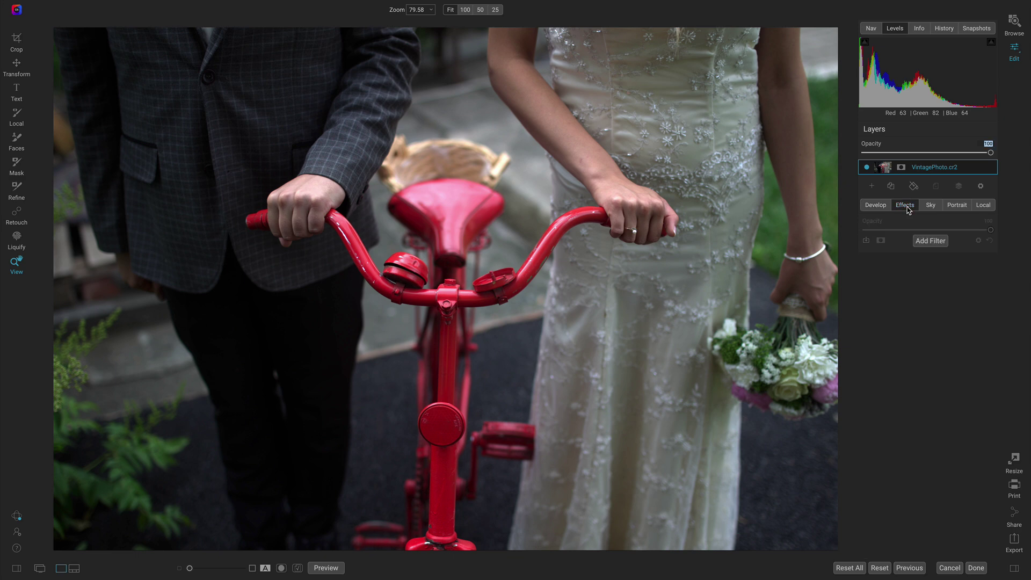
pyautogui.click(930, 241)
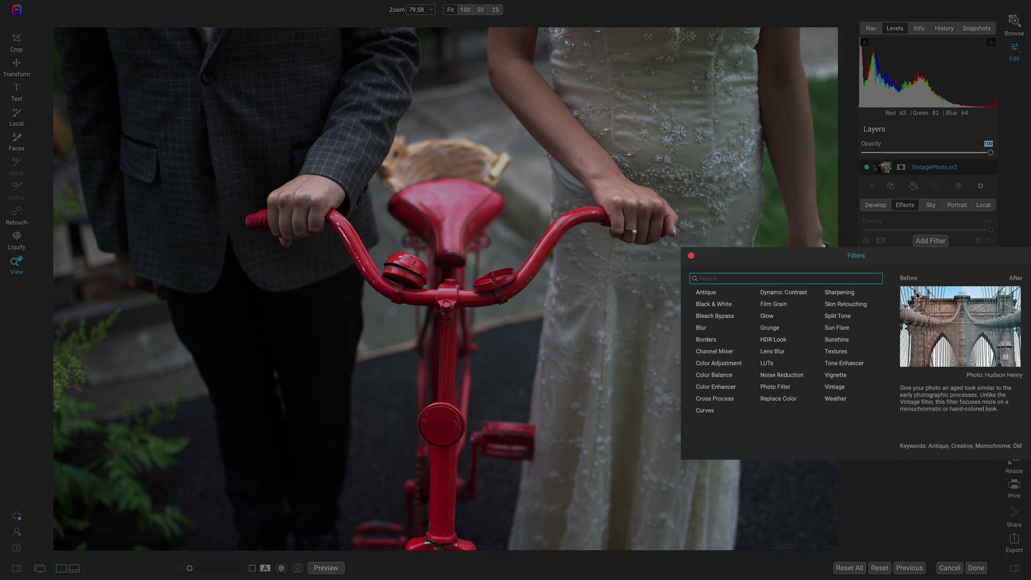
pyautogui.click(835, 351)
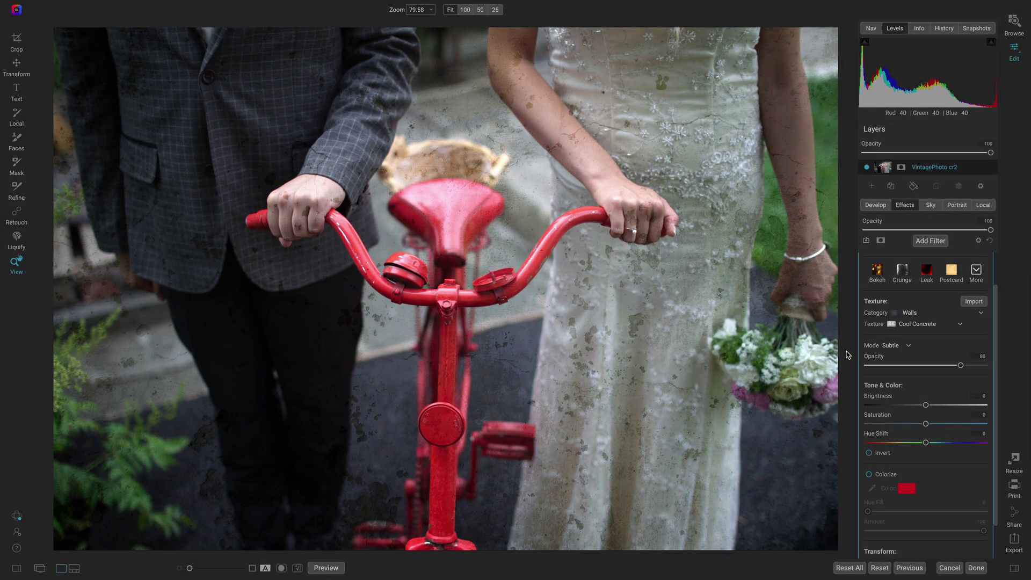
pyautogui.scroll(2, 934, 352)
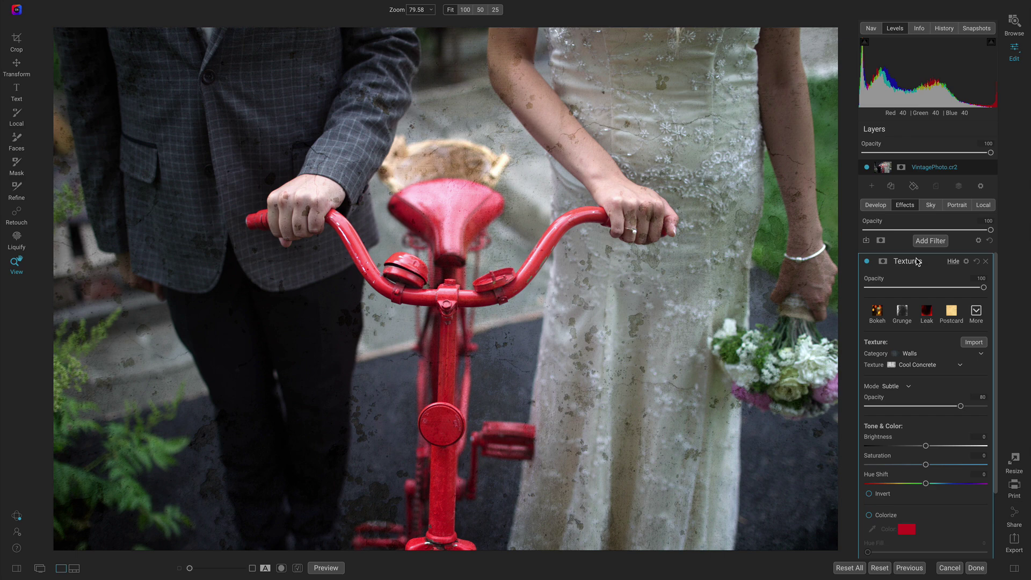
# Import Vintage1, Vintage2 and Vintage3Dust into a new texture category named 'Vintage Blend'
pyautogui.click(973, 343)
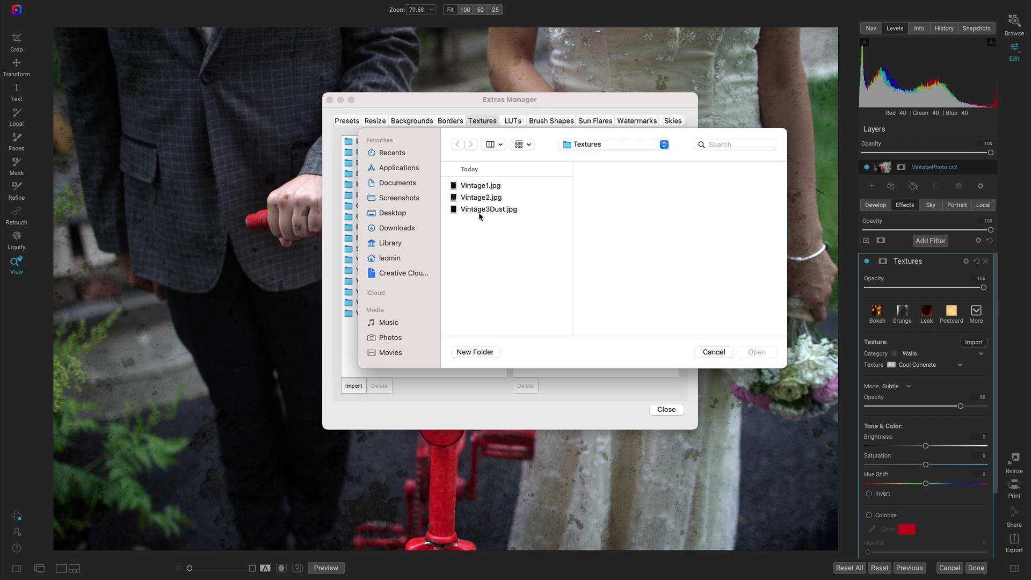
pyautogui.press('super+a')
pyautogui.click(760, 352)
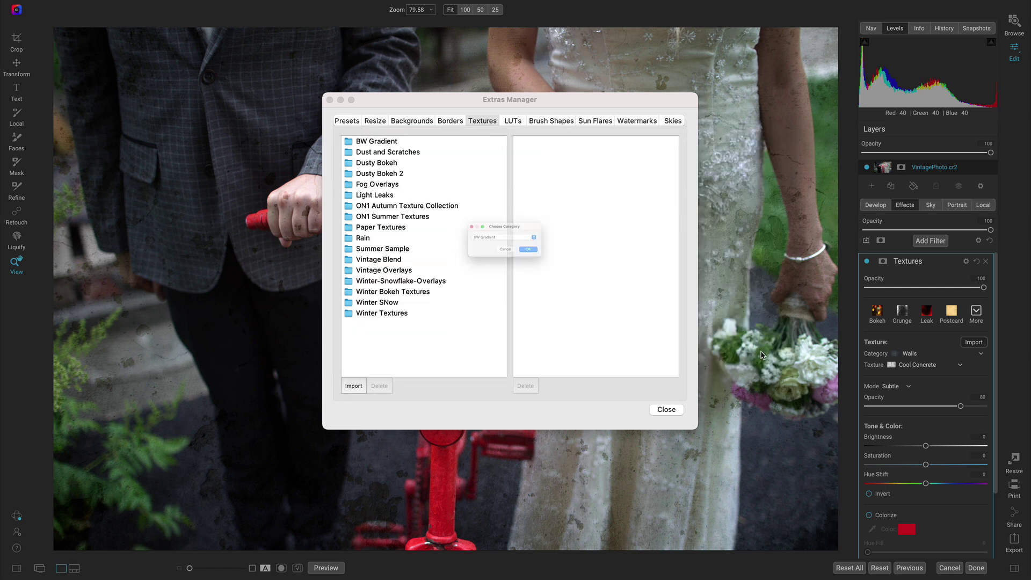
pyautogui.click(543, 234)
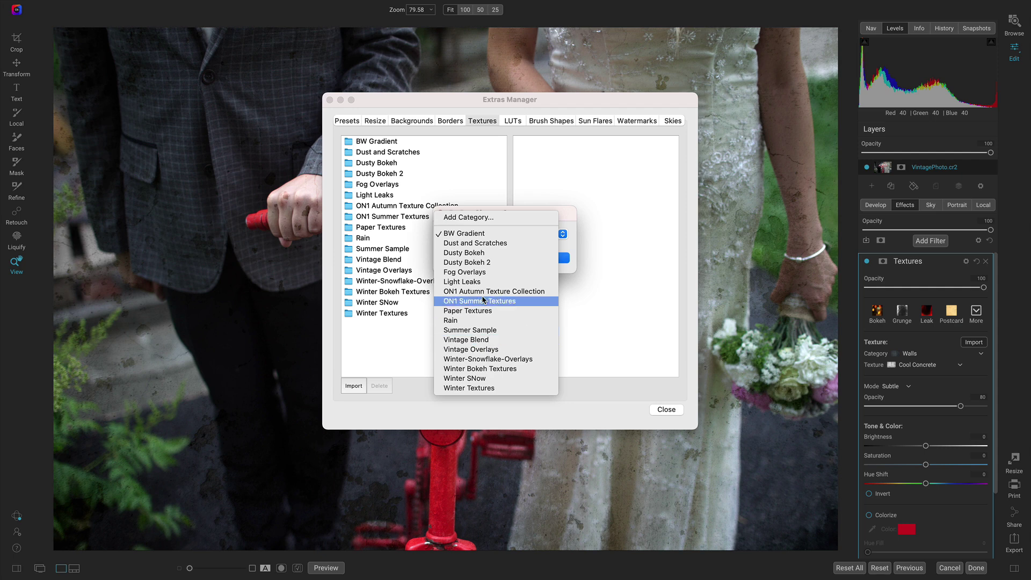
pyautogui.click(466, 217)
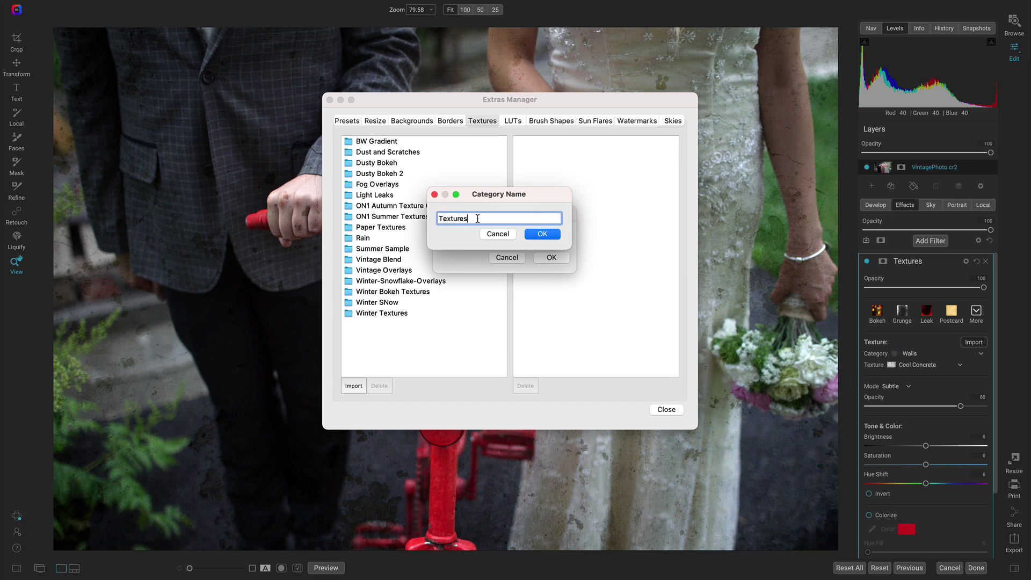
pyautogui.write('Vintage Blend')
pyautogui.press('Return')
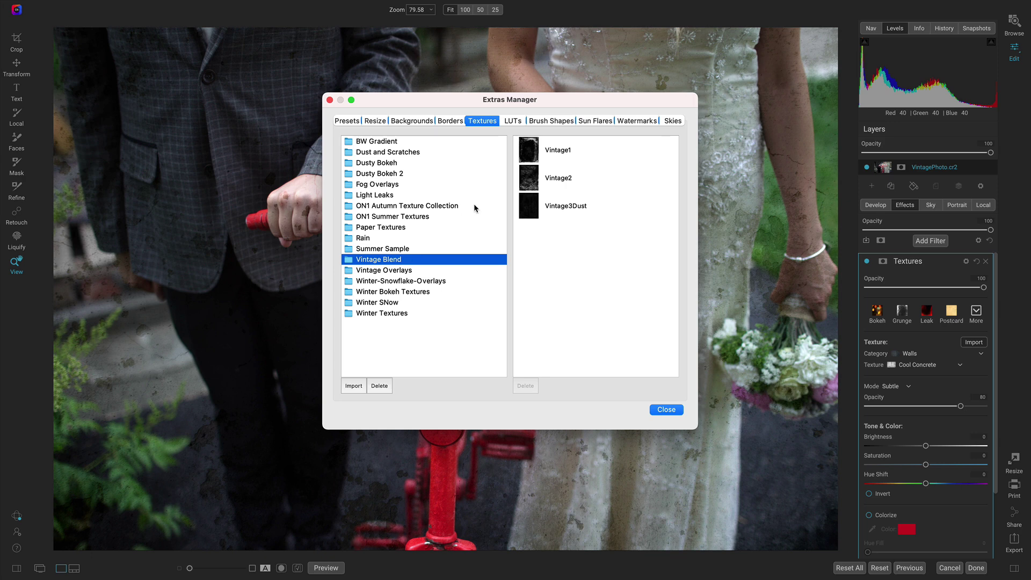
pyautogui.press('Escape')
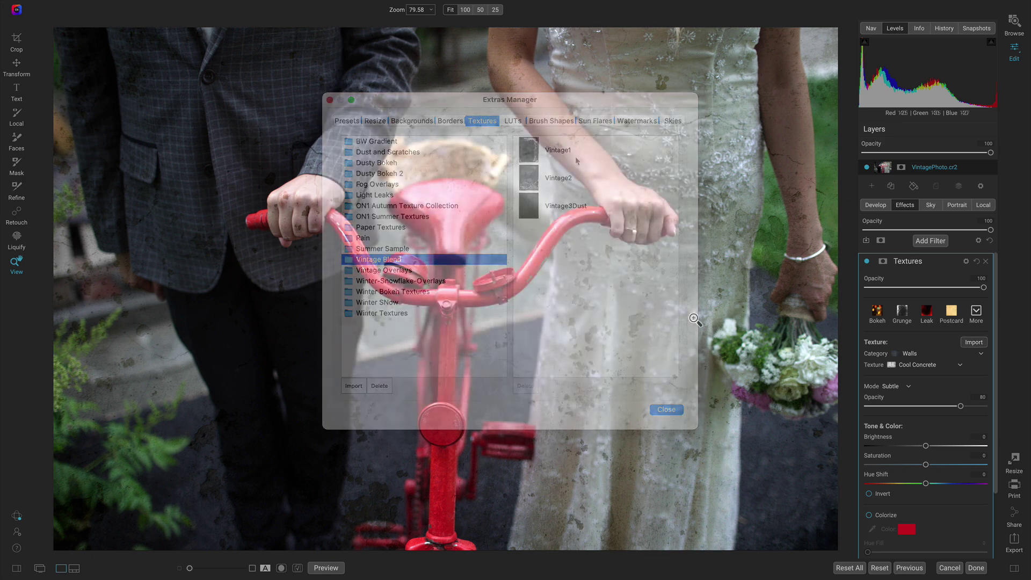
# Switch the Textures filter to the Vintage Blend category with the Vintage1 texture
pyautogui.click(924, 356)
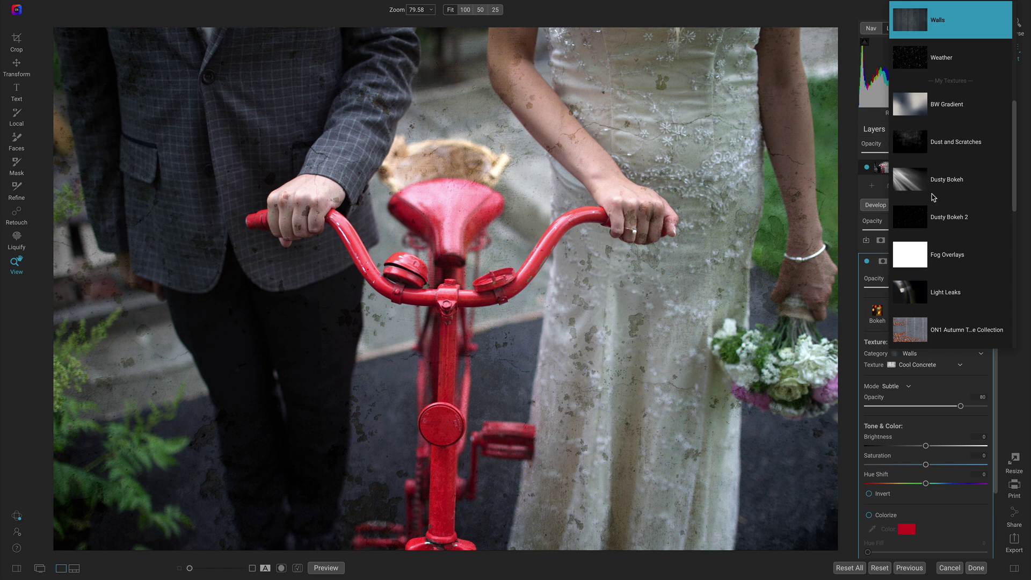
pyautogui.scroll(-1, 926, 312)
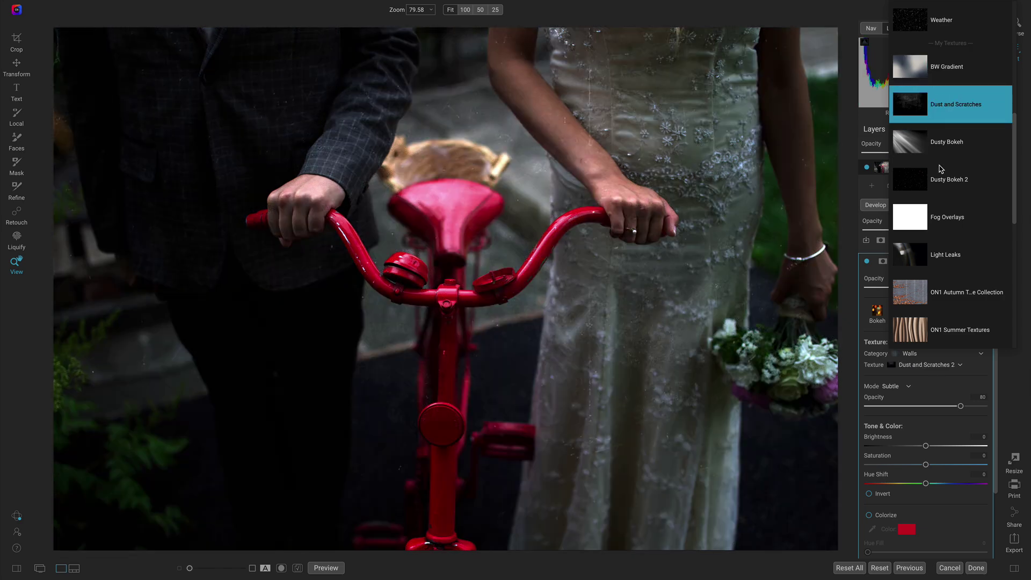
pyautogui.scroll(-6, 941, 169)
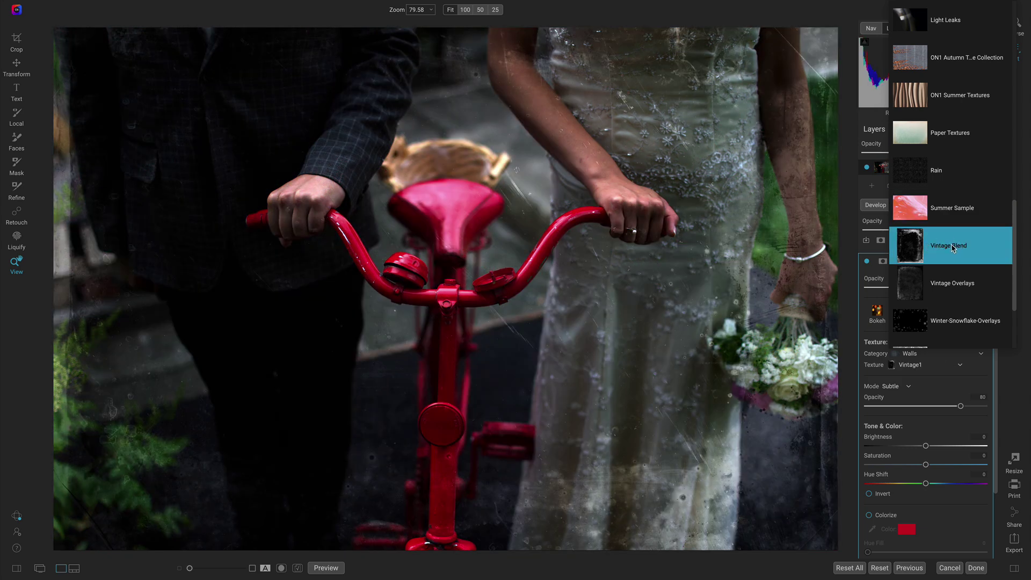
pyautogui.click(952, 246)
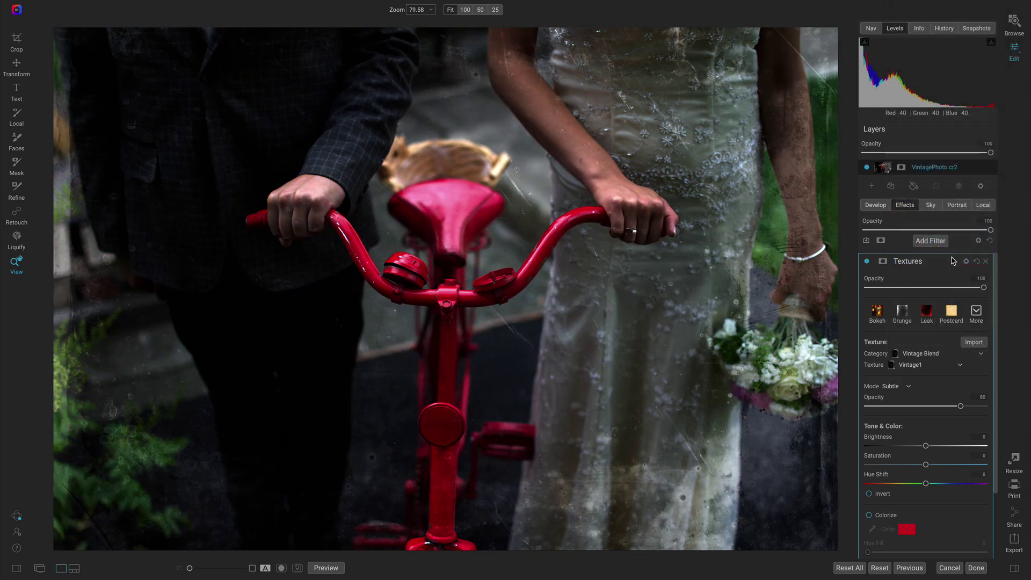
pyautogui.click(928, 365)
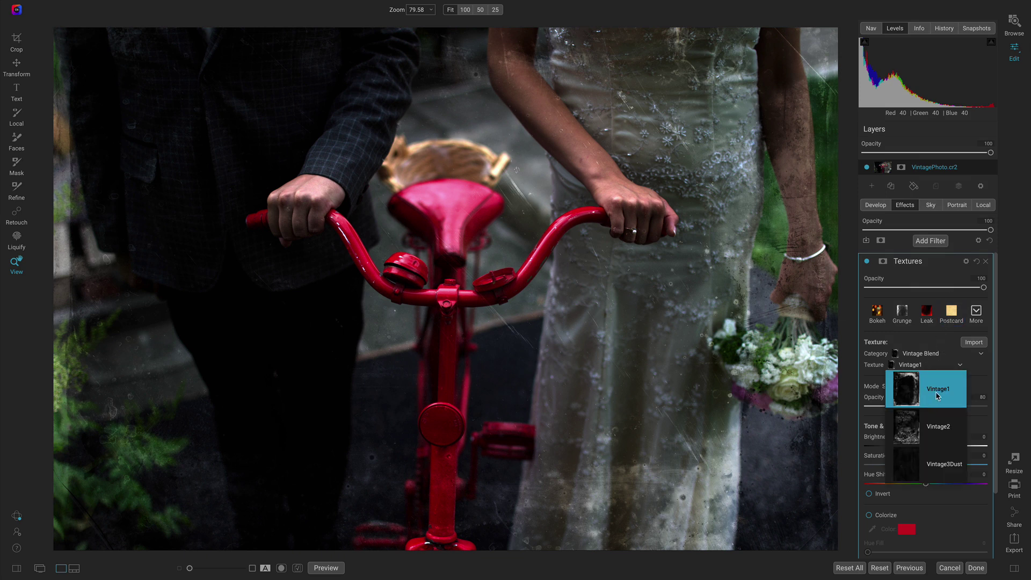
pyautogui.click(932, 389)
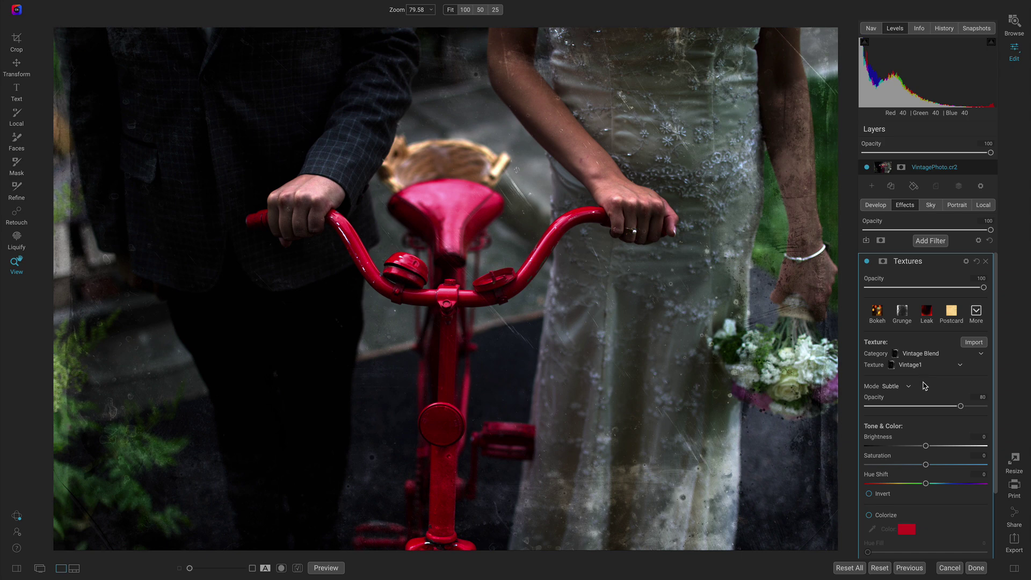
# Set the Vintage1 texture to 100 opacity in Lighter blend mode
pyautogui.moveTo(962, 408); pyautogui.dragTo(994, 410)
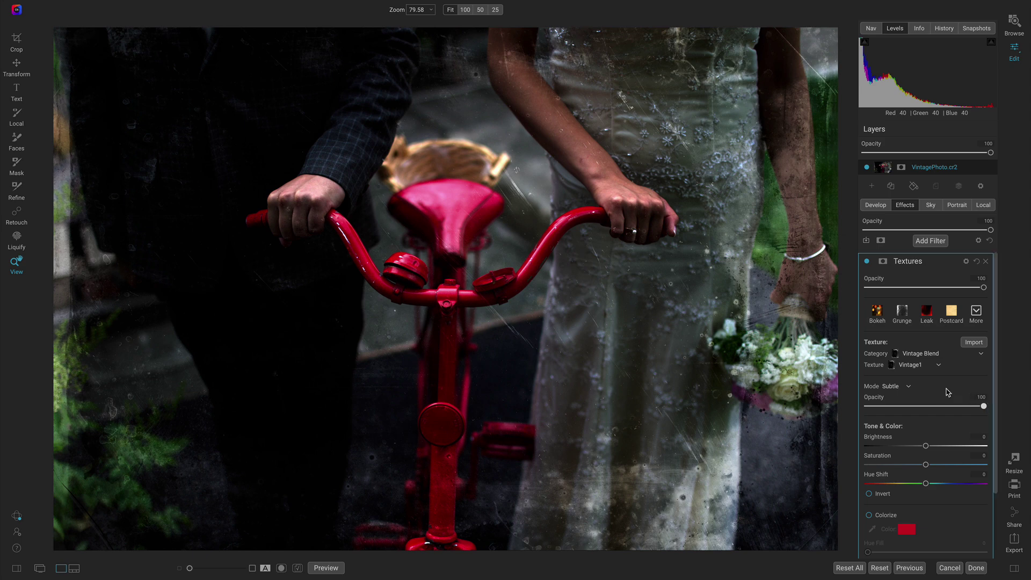
pyautogui.click(906, 387)
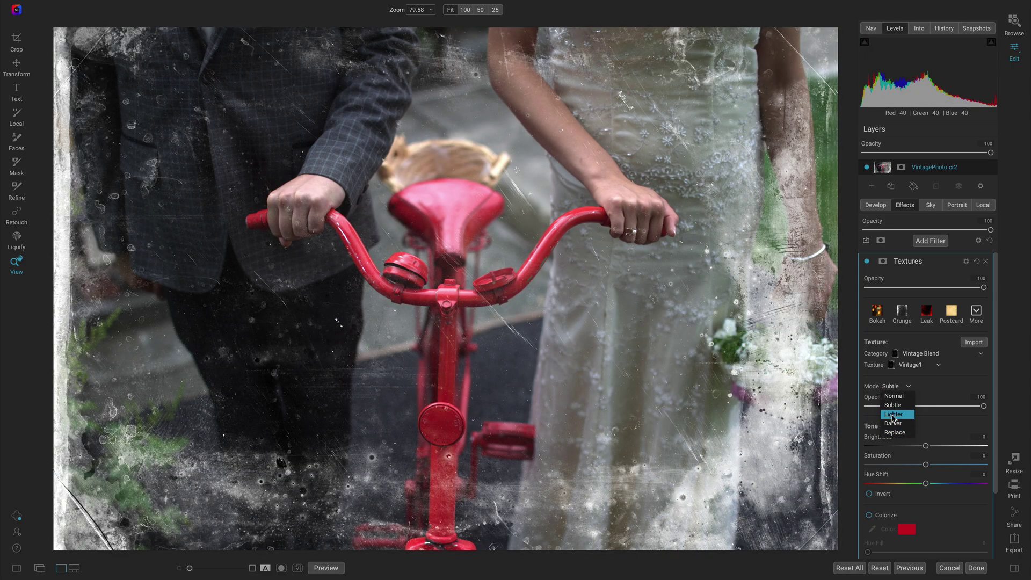
pyautogui.click(893, 415)
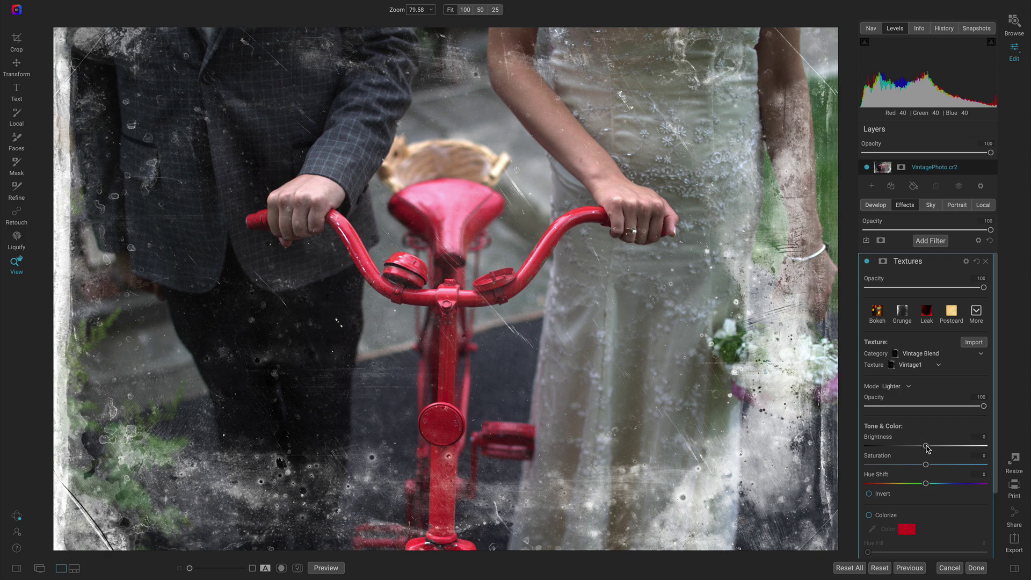
# Fine-tune the texture overlay's brightness, toggling the filter off and on to compare
pyautogui.moveTo(926, 446); pyautogui.dragTo(1005, 447)
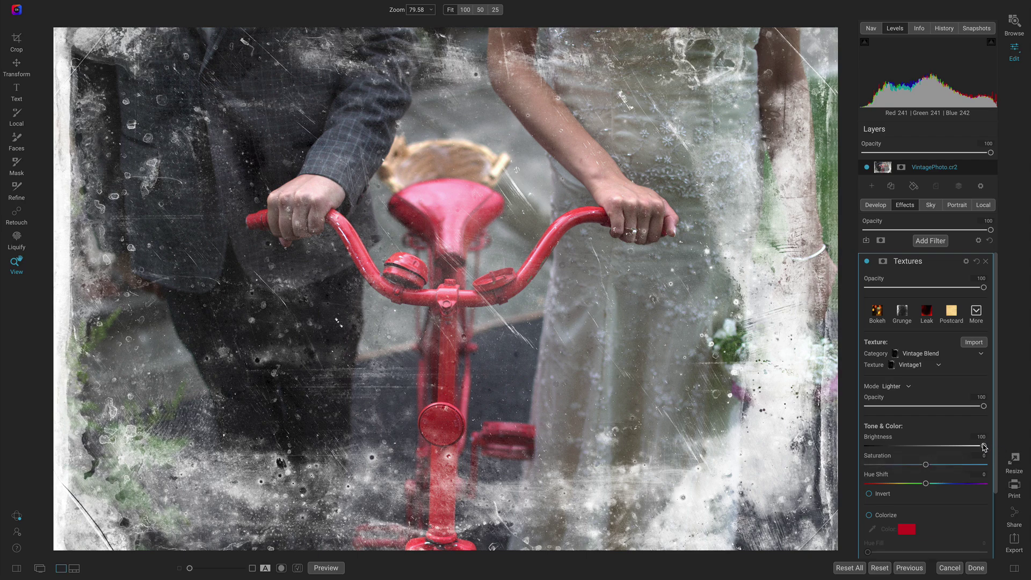
pyautogui.moveTo(983, 446)
pyautogui.mouseDown()
pyautogui.moveTo(878, 448)
pyautogui.moveTo(999, 447)
pyautogui.mouseUp()
pyautogui.moveTo(998, 447)
pyautogui.mouseDown()
pyautogui.moveTo(970, 448)
pyautogui.moveTo(981, 448)
pyautogui.mouseUp()
pyautogui.click(866, 261)
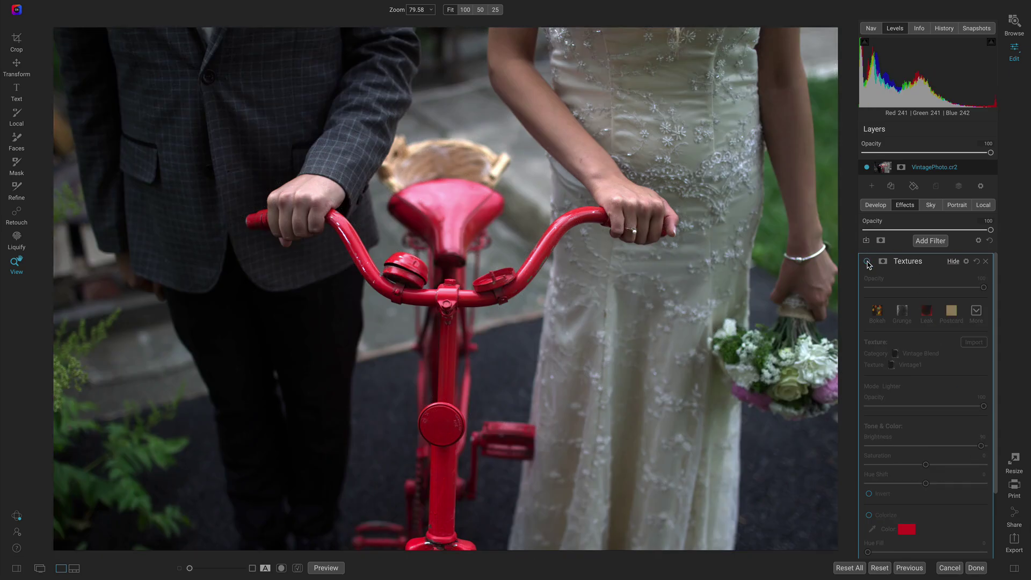
pyautogui.click(867, 261)
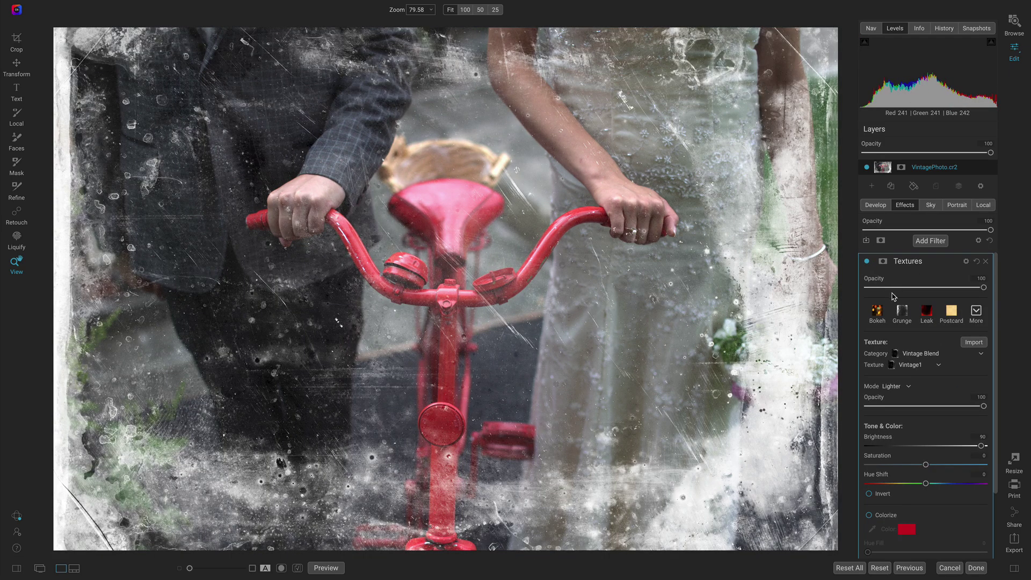
# Raise the texture's Transform Scale from 0 to 6
pyautogui.scroll(-3, 892, 297)
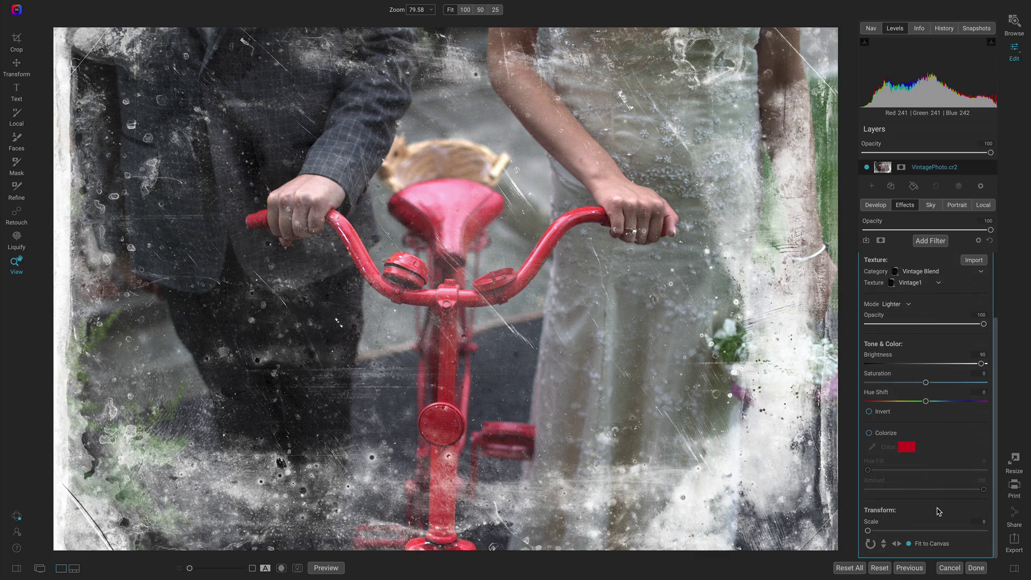
pyautogui.moveTo(868, 532); pyautogui.dragTo(874, 532)
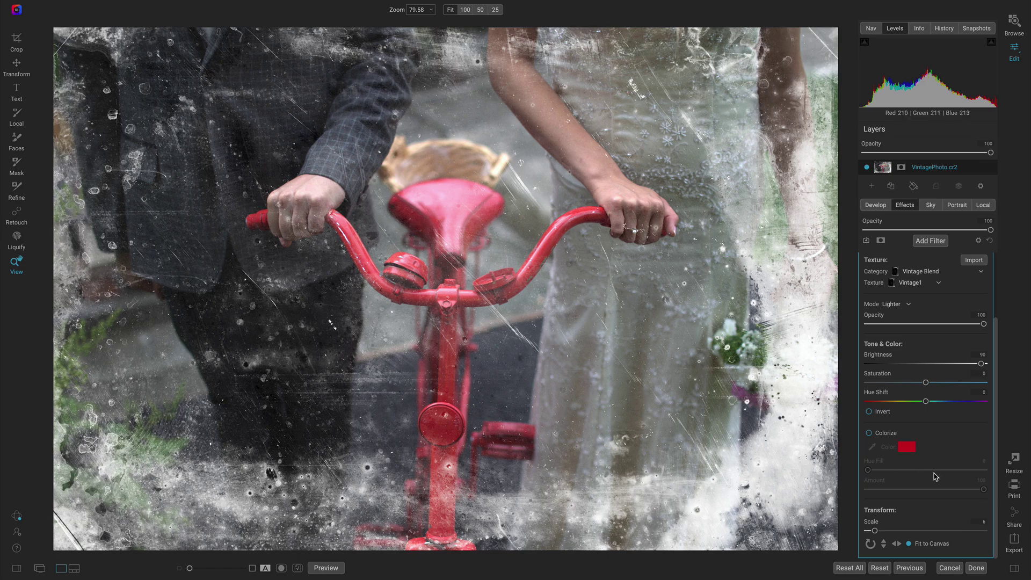
pyautogui.scroll(3, 935, 476)
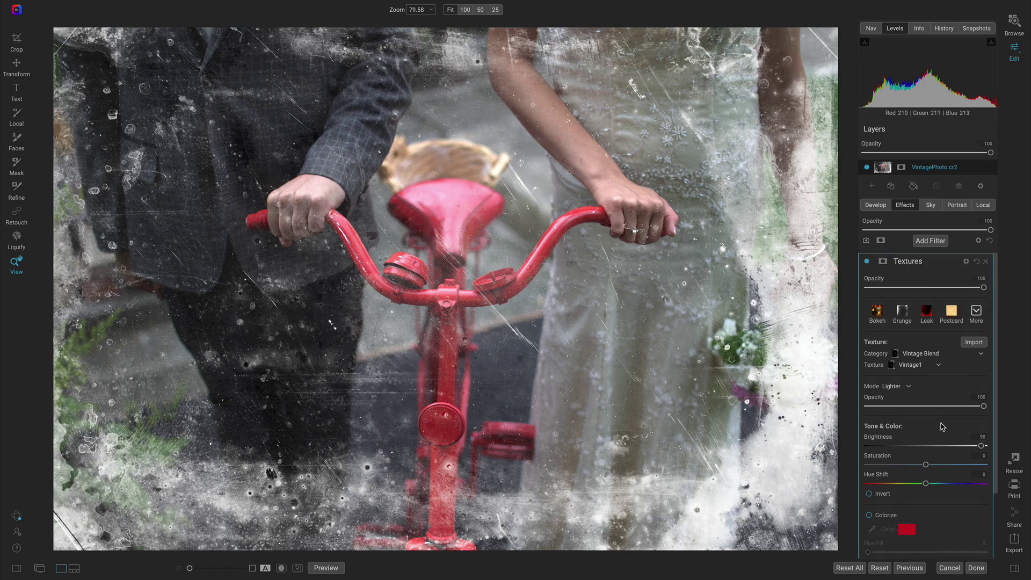
# Add a second Textures filter using Vintage2 from the Vintage Blend category
pyautogui.click(934, 243)
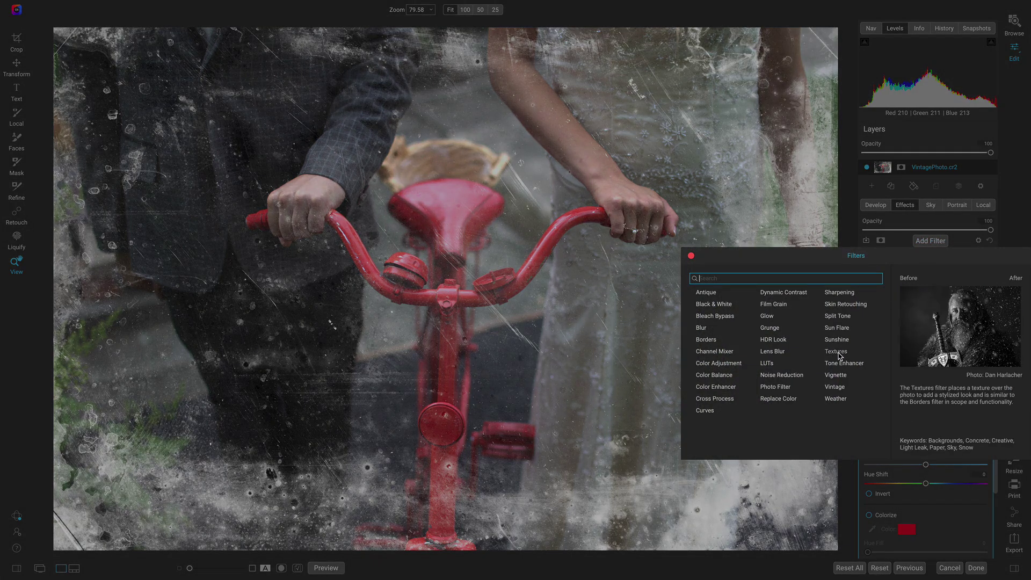
pyautogui.click(839, 356)
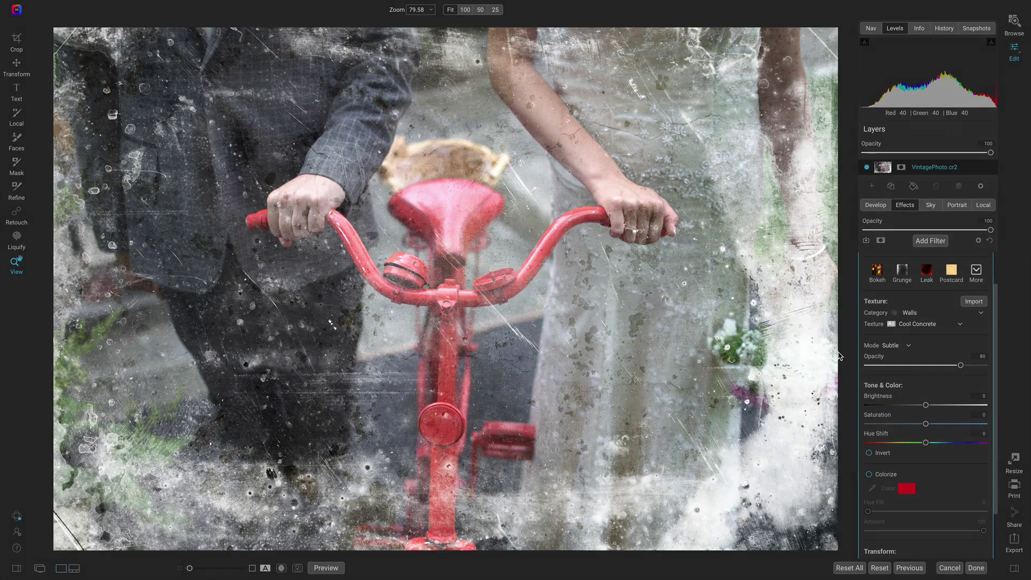
pyautogui.click(940, 315)
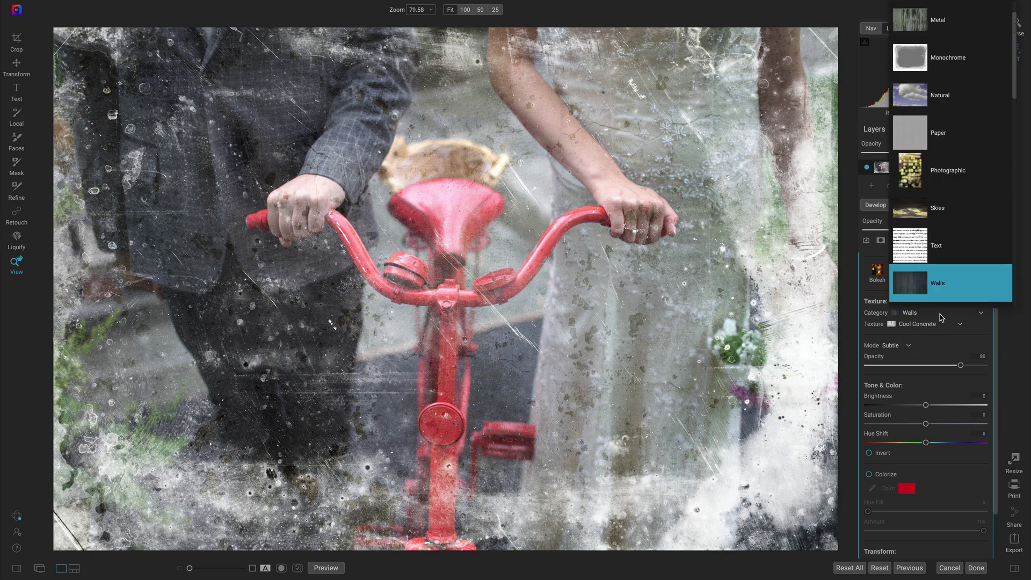
pyautogui.scroll(-1, 949, 208)
pyautogui.scroll(-5, 949, 207)
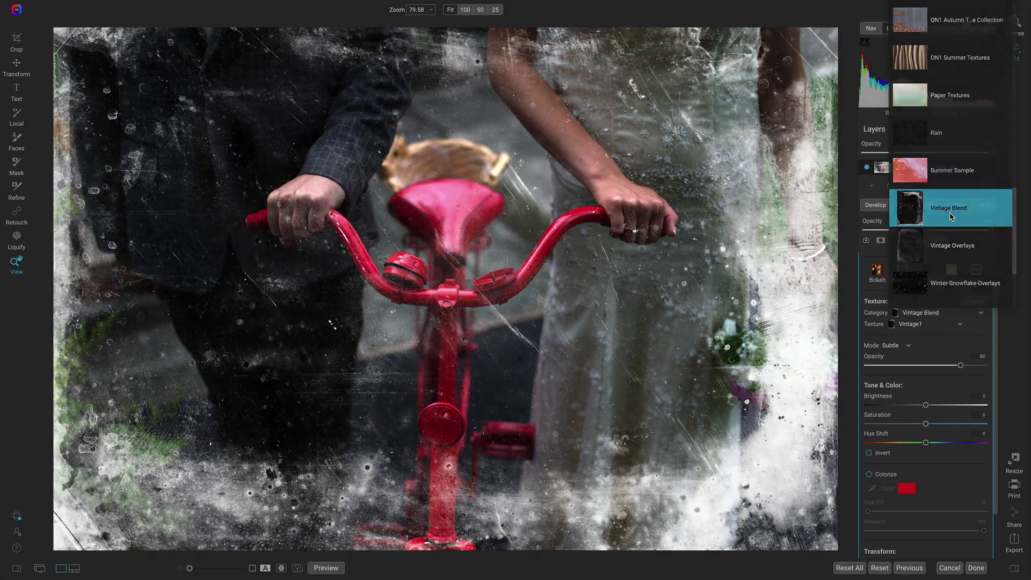
pyautogui.click(950, 216)
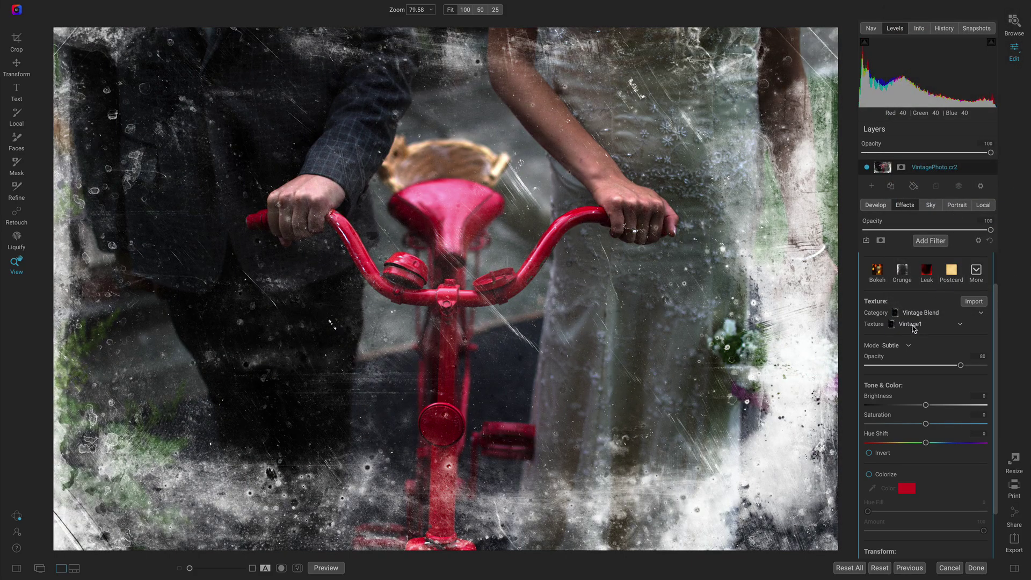
pyautogui.click(913, 326)
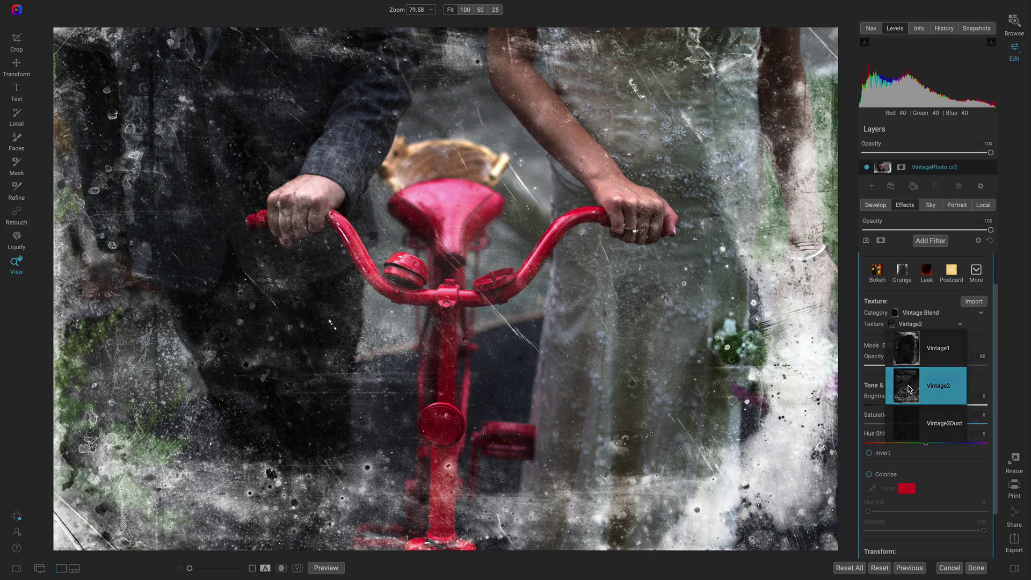
pyautogui.click(908, 389)
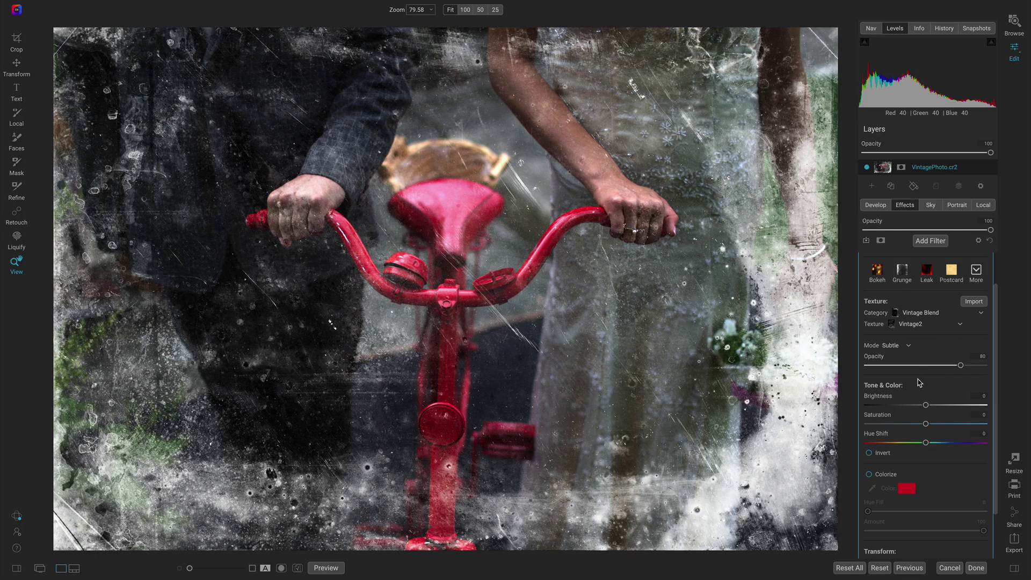
# Set the Vintage2 texture to 100 opacity in Replace mode
pyautogui.moveTo(961, 367); pyautogui.dragTo(994, 369)
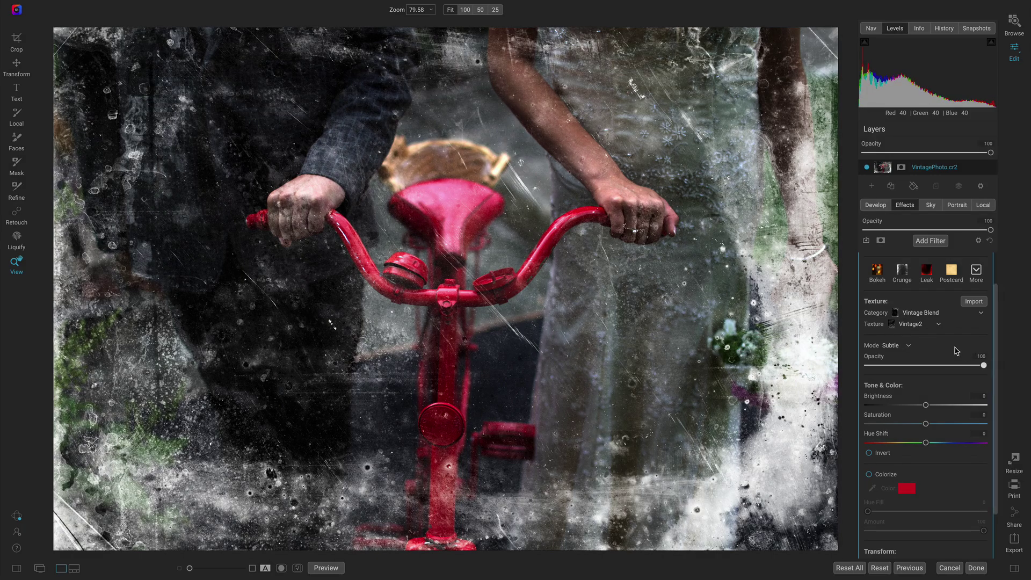
pyautogui.click(894, 347)
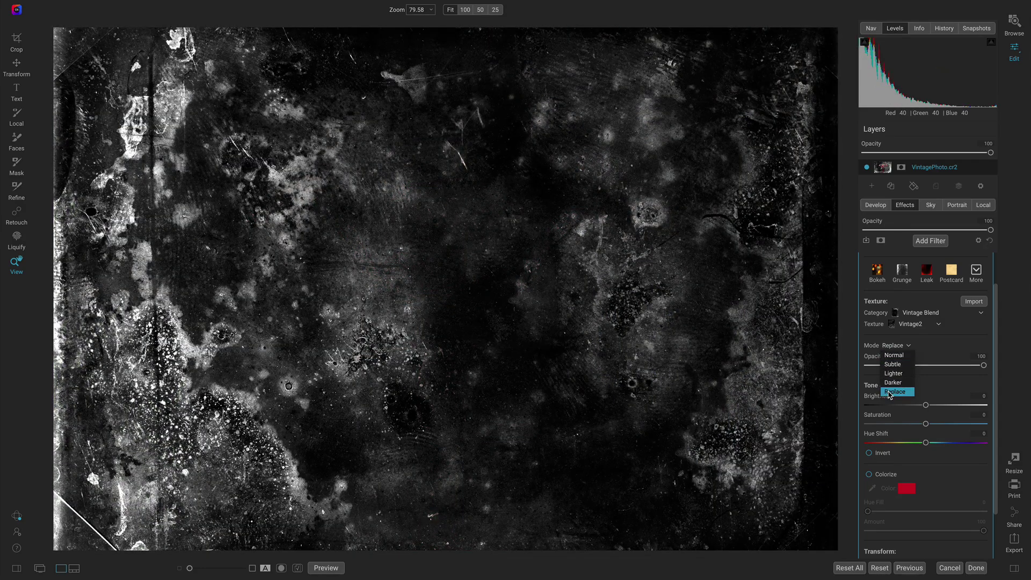
pyautogui.click(889, 392)
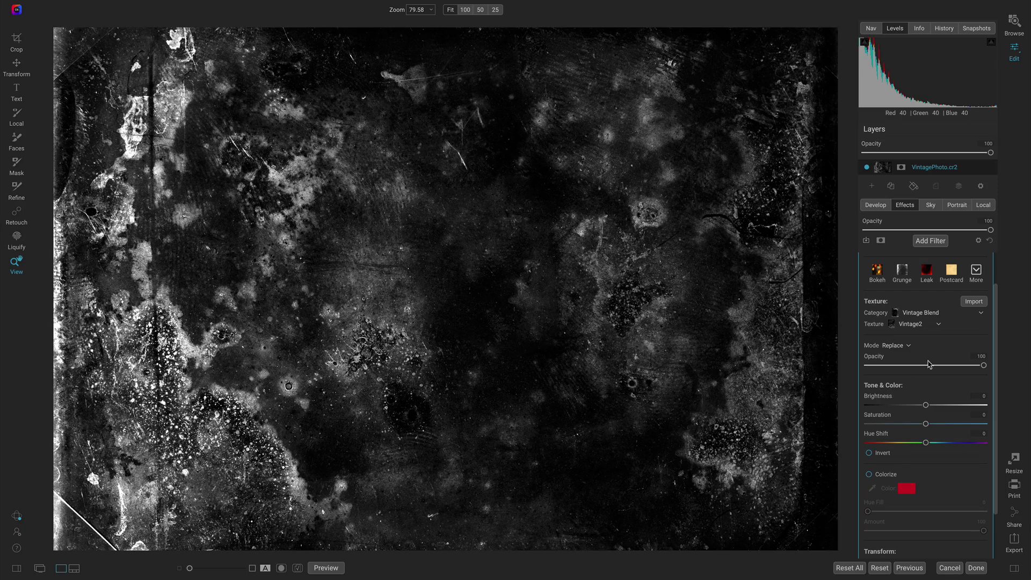
# Rename the second texture filter to 'Second Texture'
pyautogui.scroll(1, 938, 357)
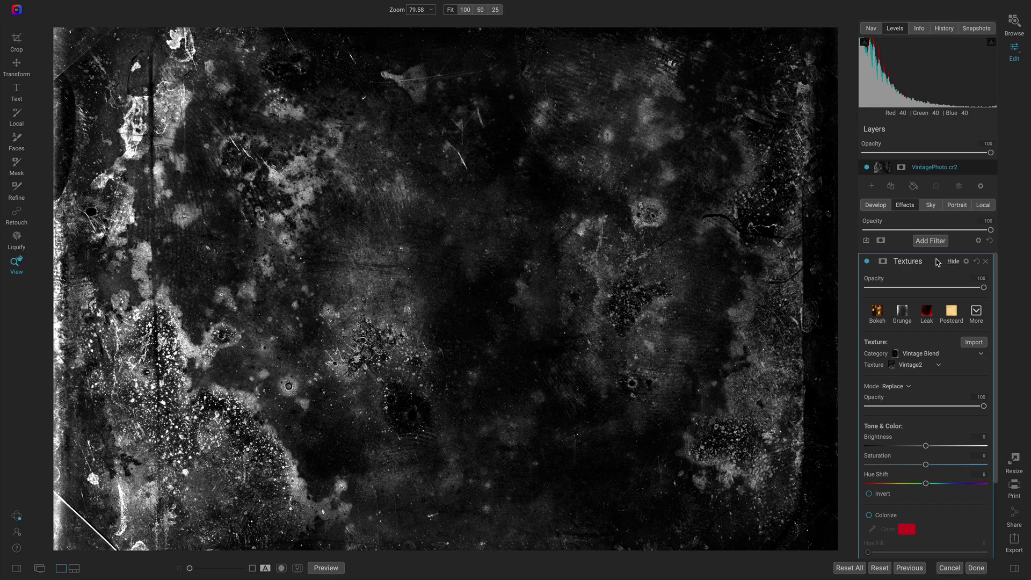
pyautogui.doubleClick(913, 261)
pyautogui.write('Second Texture')
pyautogui.press('Return')
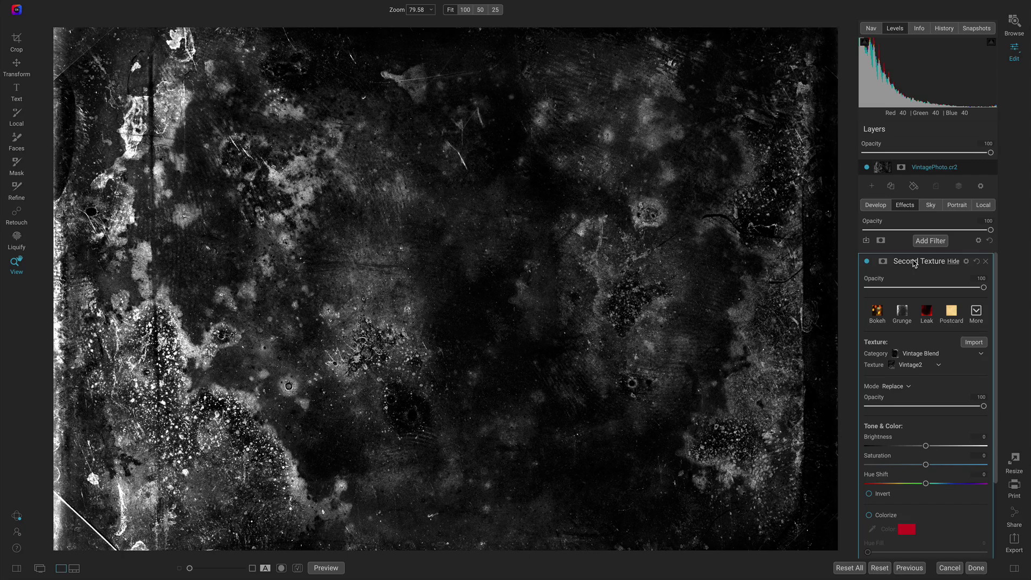
# Set Second Texture's blending options mode to Hard Light so the bicycle shows through
pyautogui.click(967, 261)
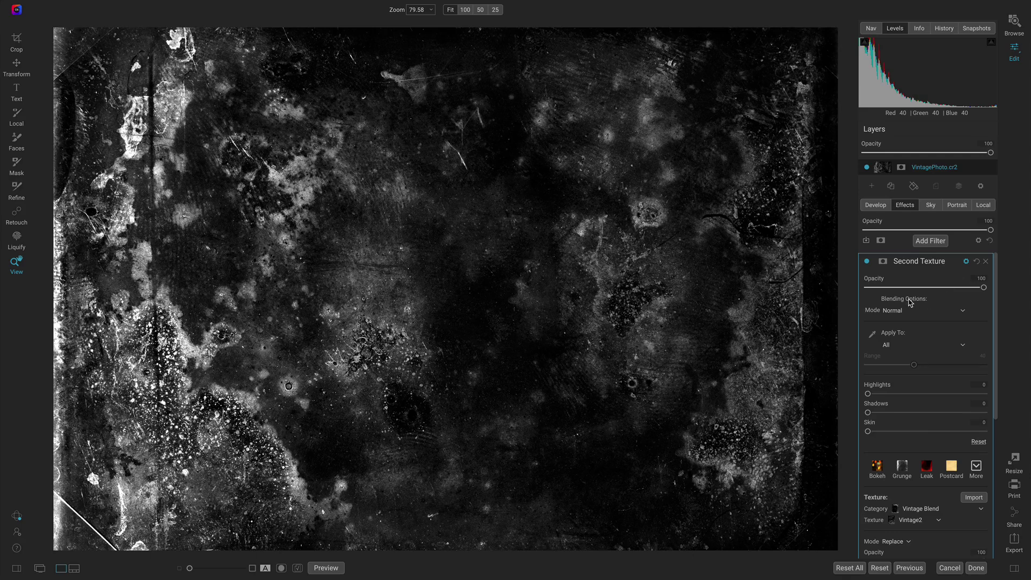
pyautogui.click(892, 311)
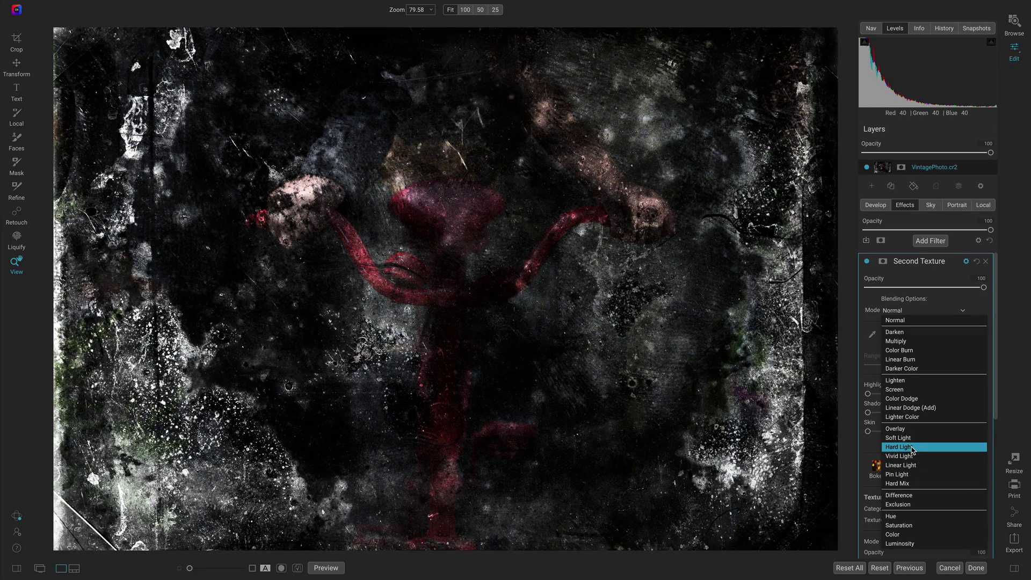
pyautogui.click(911, 447)
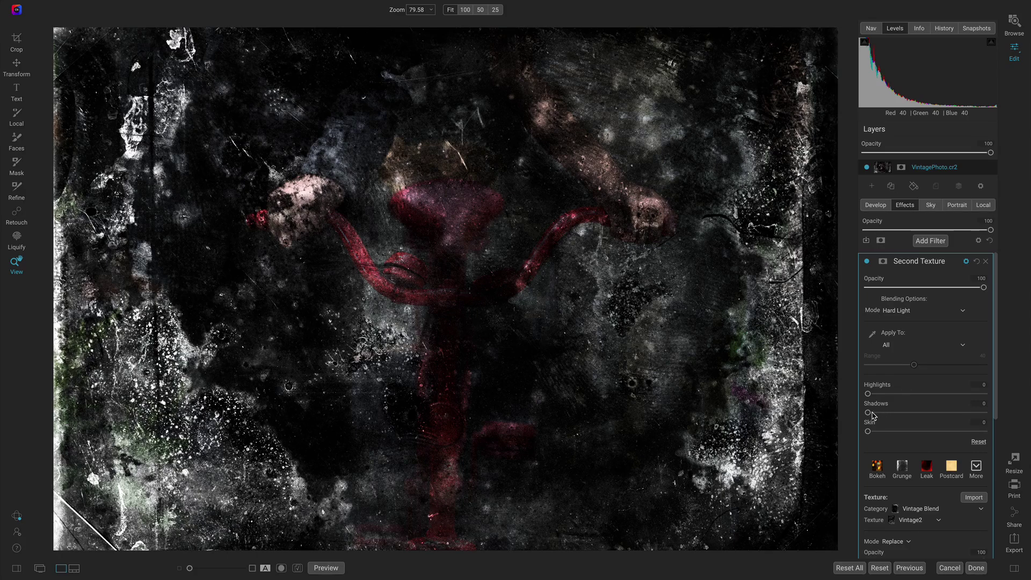
# Set Second Texture's blending to Shadows 64, Skin 60 and Highlights 7
pyautogui.moveTo(868, 413); pyautogui.dragTo(996, 421)
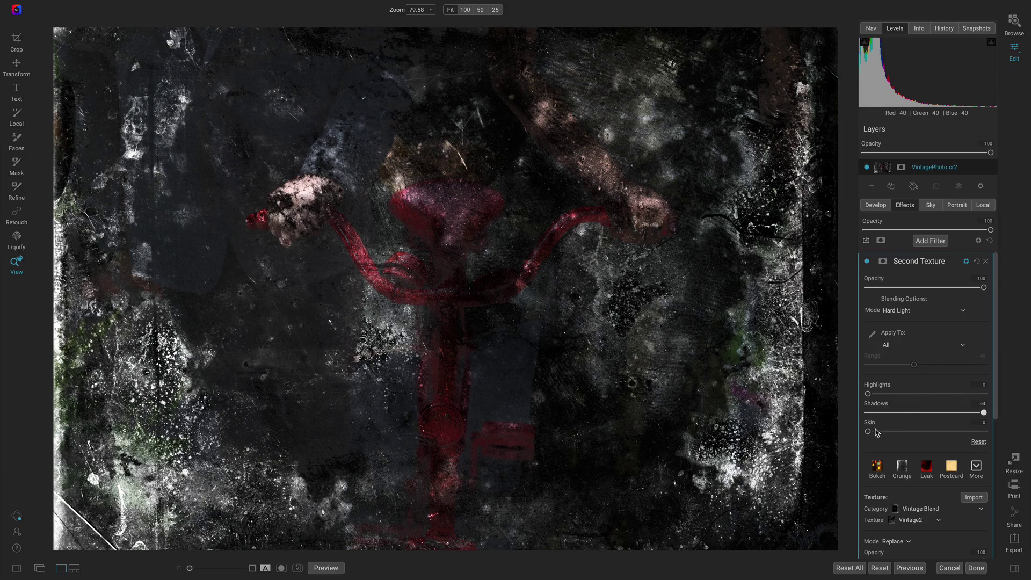
pyautogui.moveTo(867, 431); pyautogui.dragTo(880, 432)
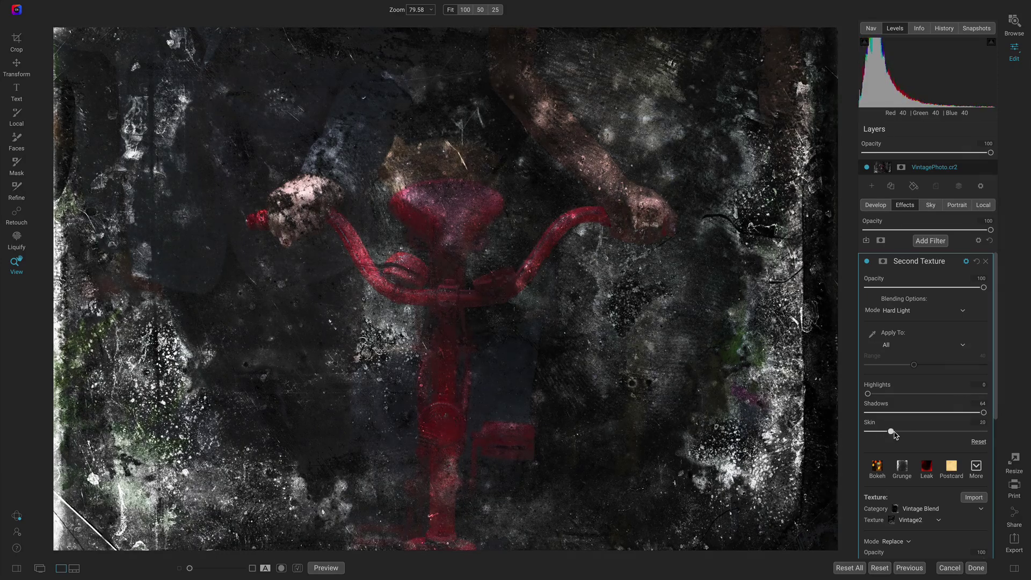
pyautogui.moveTo(894, 434); pyautogui.dragTo(938, 436)
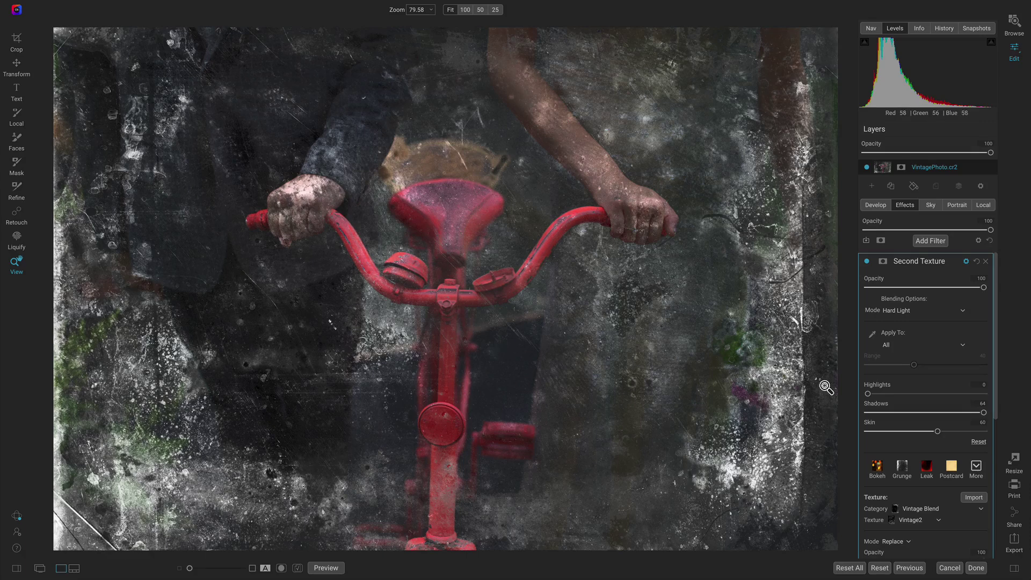
pyautogui.moveTo(868, 395); pyautogui.dragTo(881, 397)
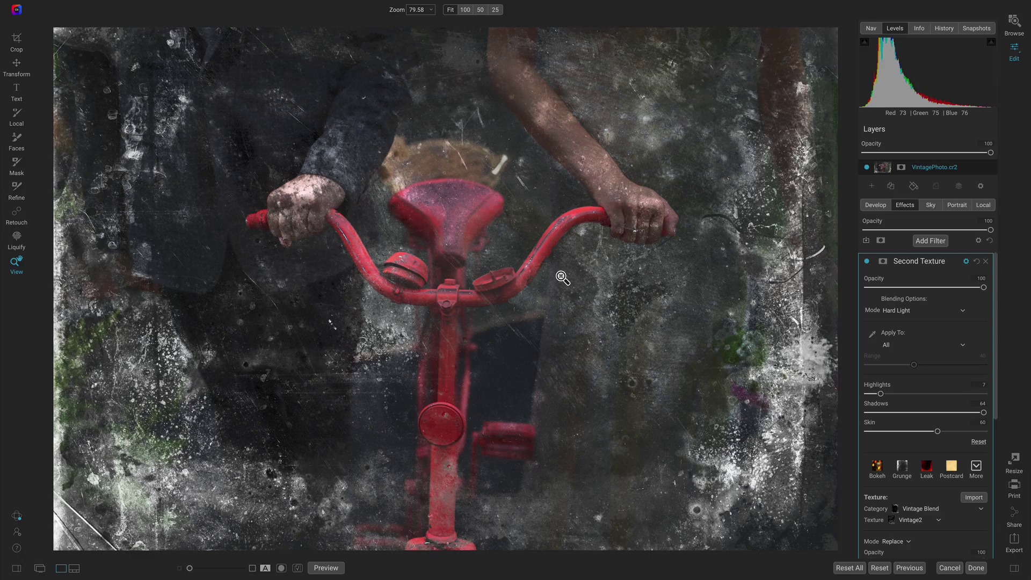
# Add a Black & White filter and apply its Red style preset
pyautogui.click(930, 240)
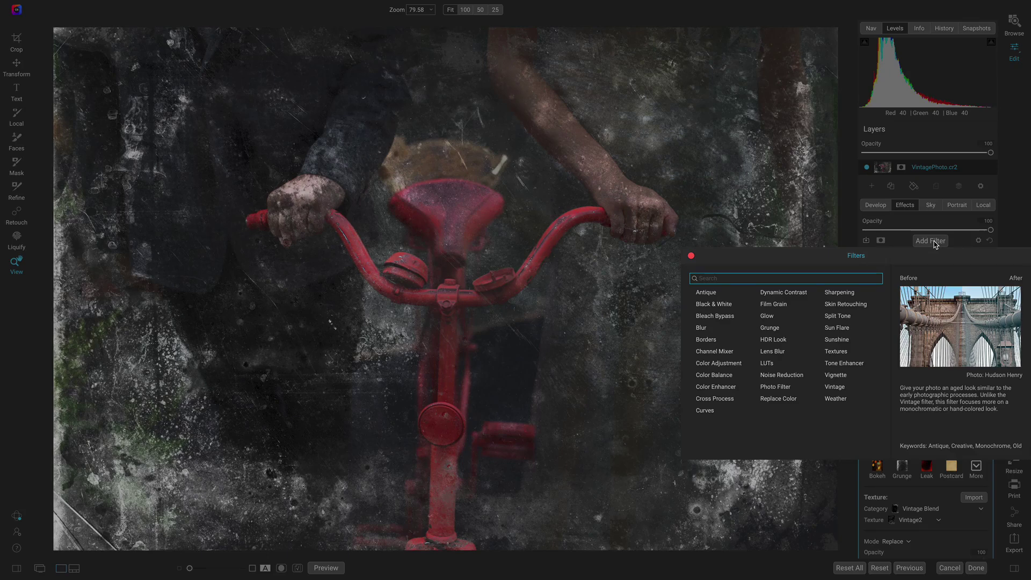
pyautogui.click(712, 304)
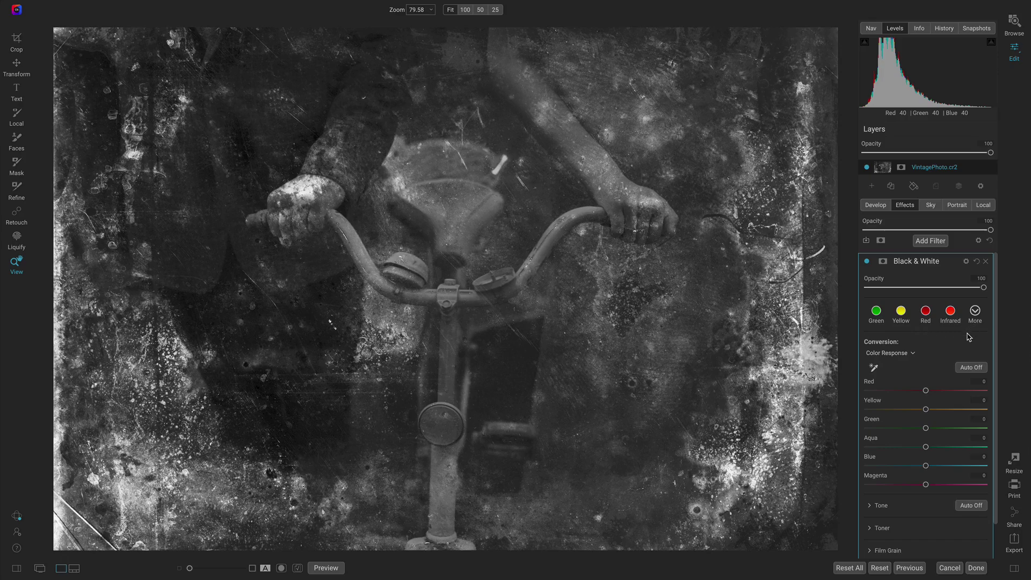
pyautogui.click(926, 316)
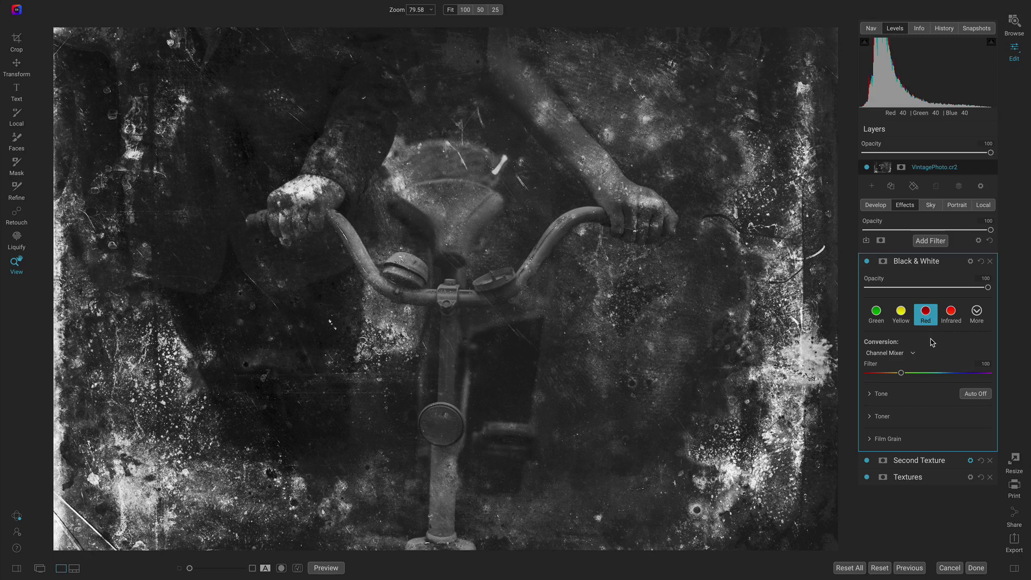
# In the Black & White Tone section, set Shadows to 13 and Brightness to 5
pyautogui.click(870, 395)
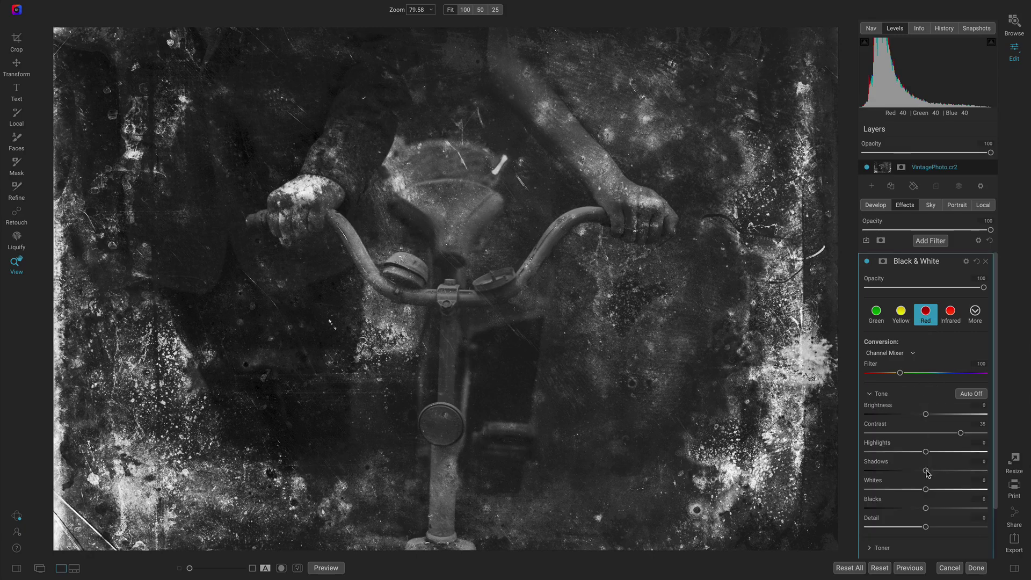
pyautogui.moveTo(925, 471); pyautogui.dragTo(942, 470)
pyautogui.moveTo(925, 413); pyautogui.dragTo(932, 414)
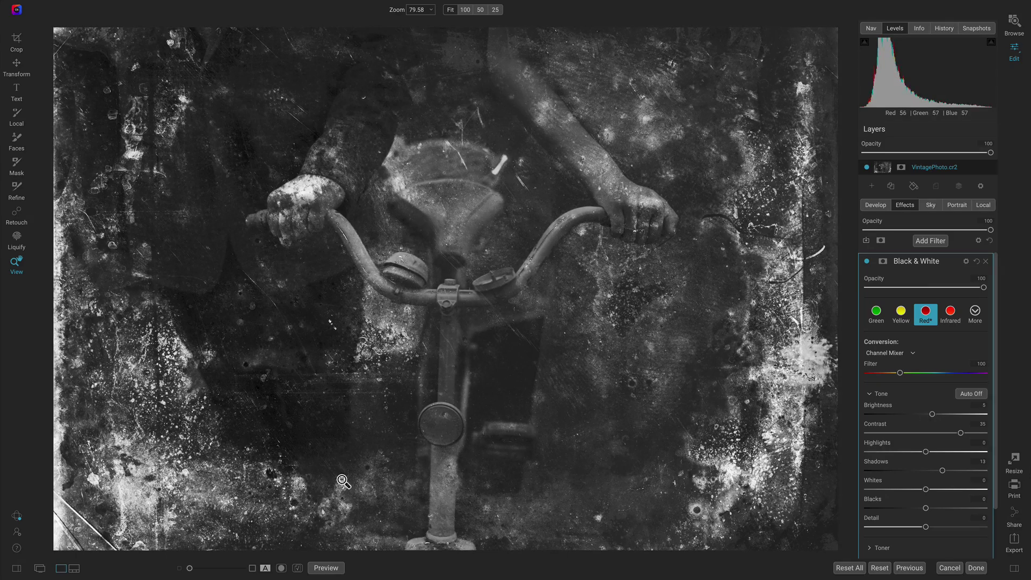
pyautogui.click(265, 568)
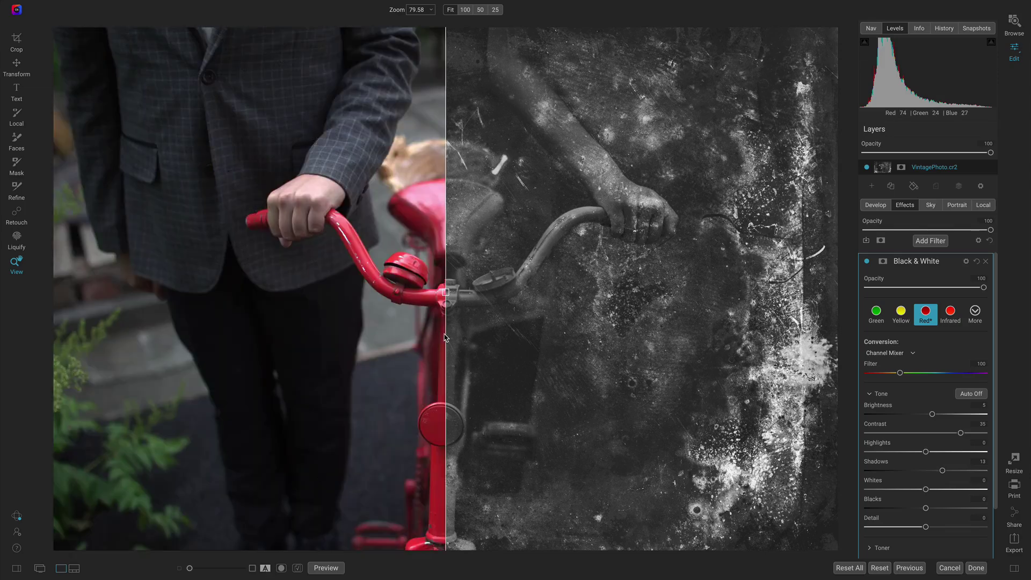
pyautogui.moveTo(446, 292); pyautogui.dragTo(60, 282)
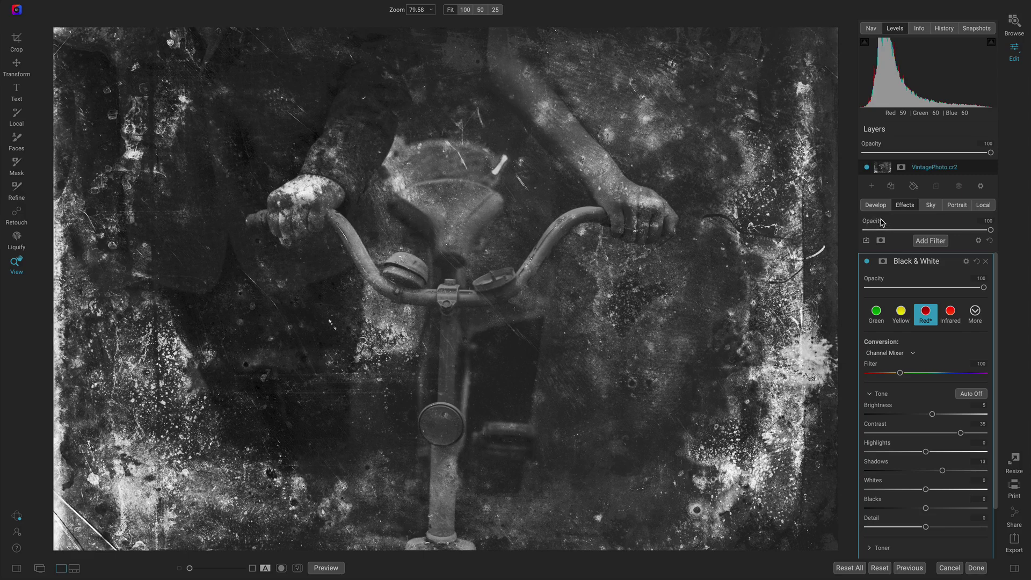
# Lower the Effects tab's overall Opacity slider to 90
pyautogui.moveTo(991, 231)
pyautogui.mouseDown()
pyautogui.moveTo(860, 243)
pyautogui.moveTo(991, 230)
pyautogui.moveTo(863, 236)
pyautogui.moveTo(978, 234)
pyautogui.mouseUp()
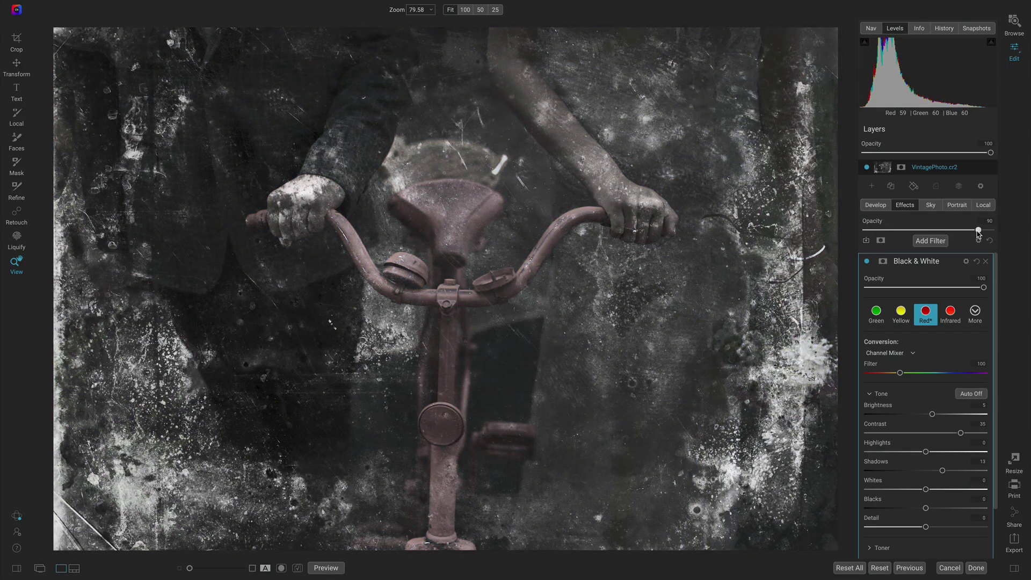